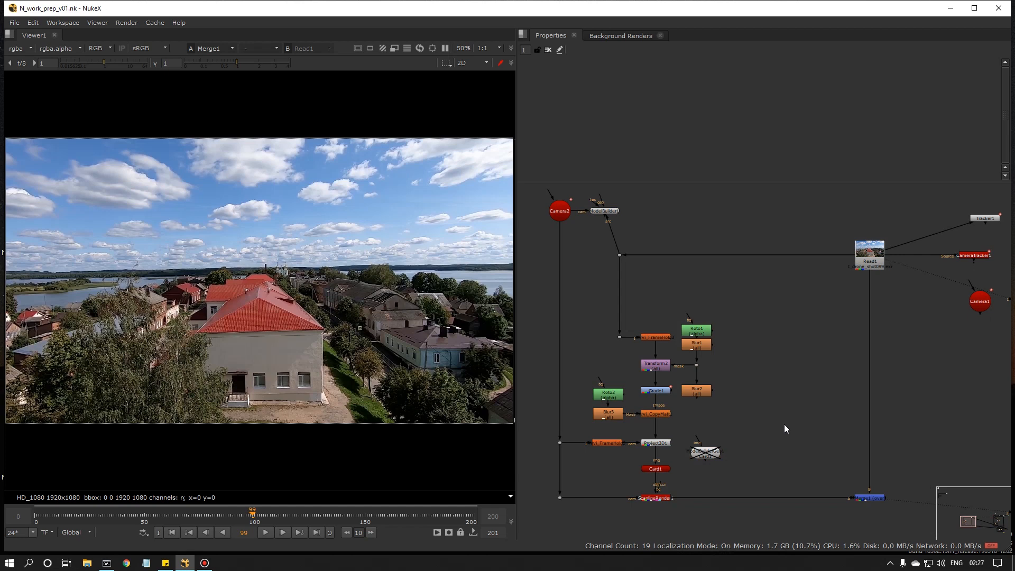
# Step: Display Camera2 in the 3D viewer and scrub the timeline to inspect the tracked camera's movement
pyautogui.click(969, 257)
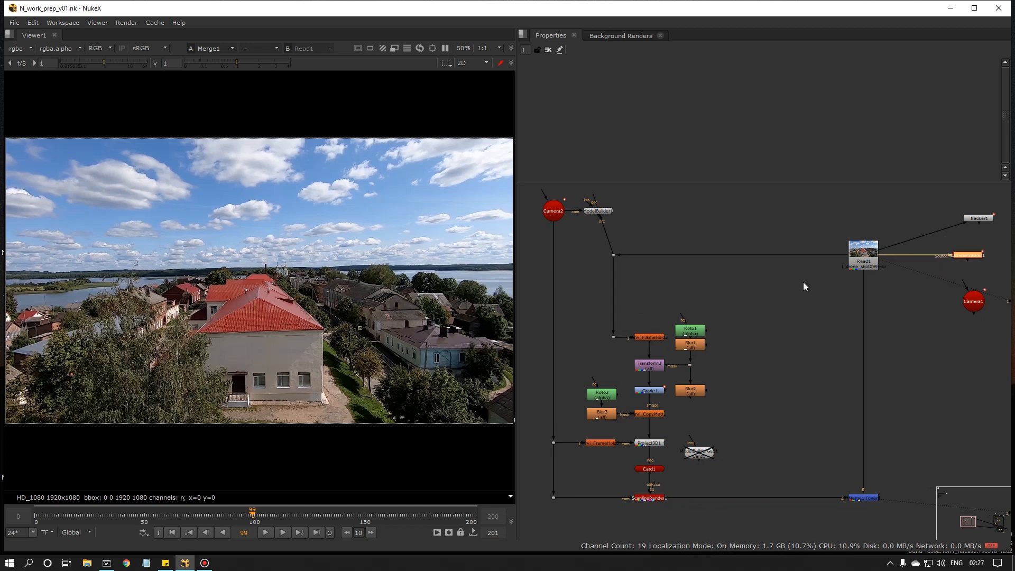
pyautogui.click(561, 210)
pyautogui.press('1')
pyautogui.scroll(-5, 310, 357)
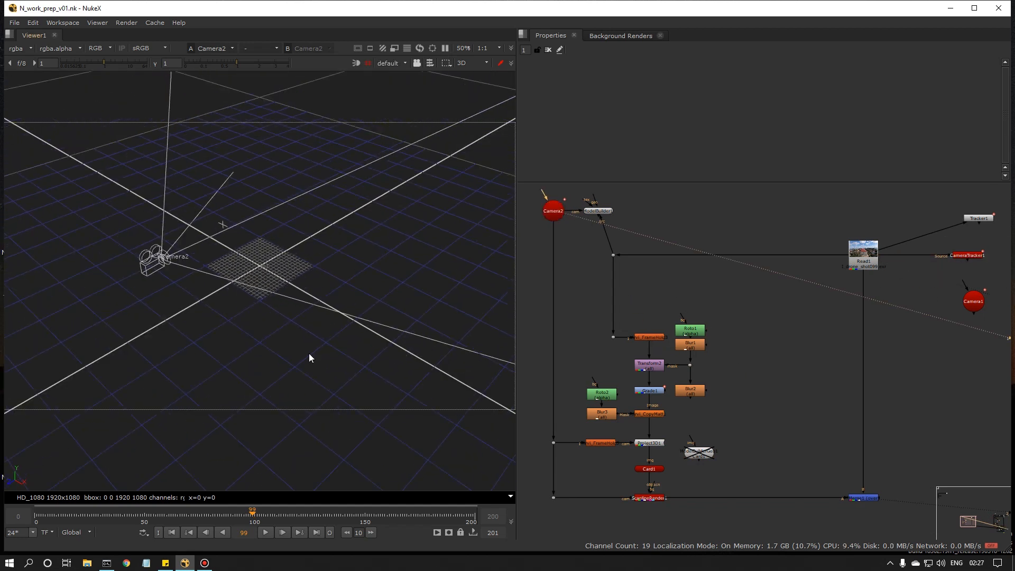
pyautogui.keyDown('ctrl'); pyautogui.moveTo(310, 358); pyautogui.dragTo(211, 391); pyautogui.keyUp('ctrl')
pyautogui.moveTo(227, 514); pyautogui.dragTo(339, 515)
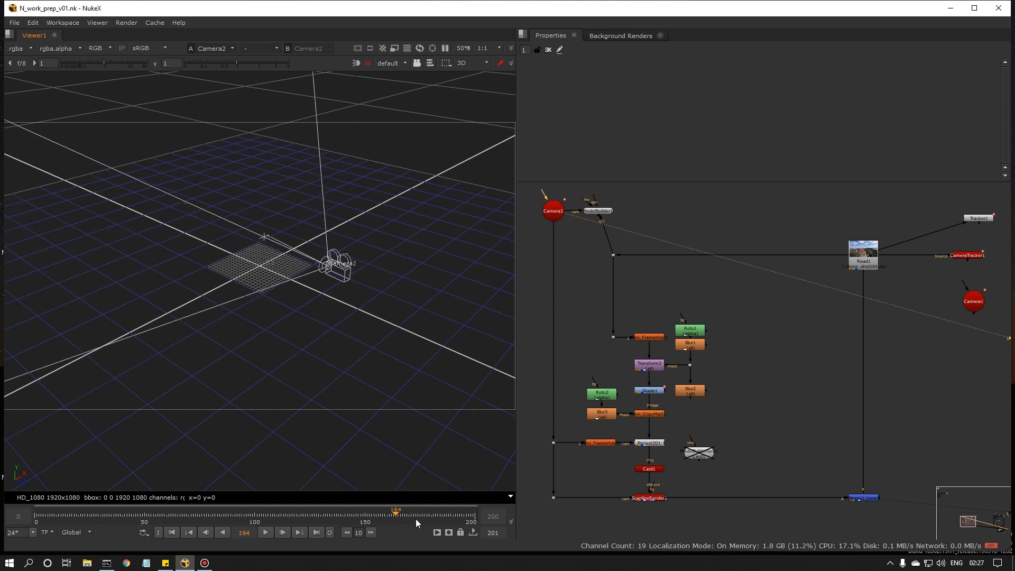
# Step: View the patch branch from the frame hold through Transform2 to the Arvi_CopyMatte output
pyautogui.moveTo(556, 426); pyautogui.dragTo(674, 501)
pyautogui.scroll(4, 653, 339)
pyautogui.click(661, 341)
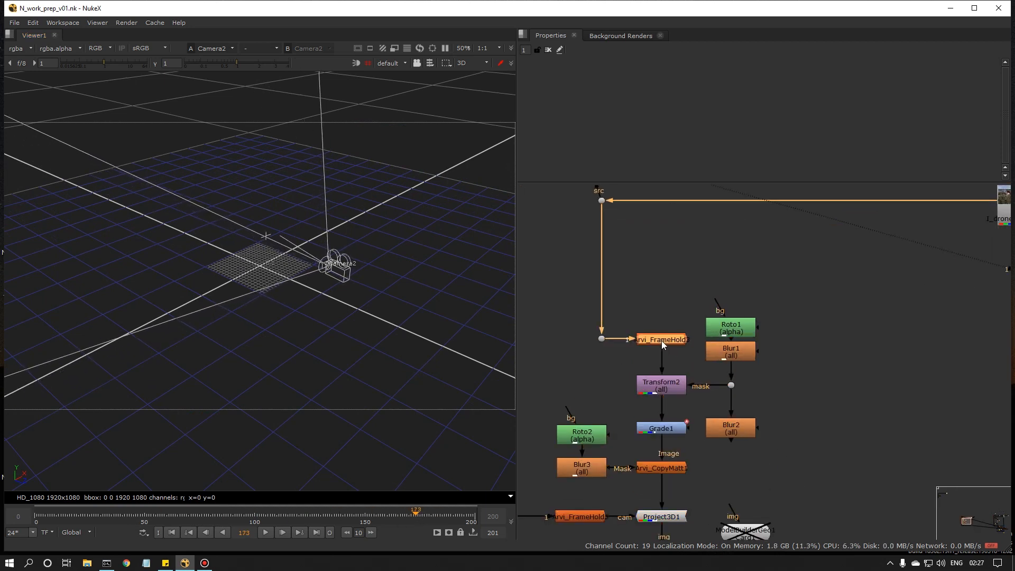
pyautogui.press('1')
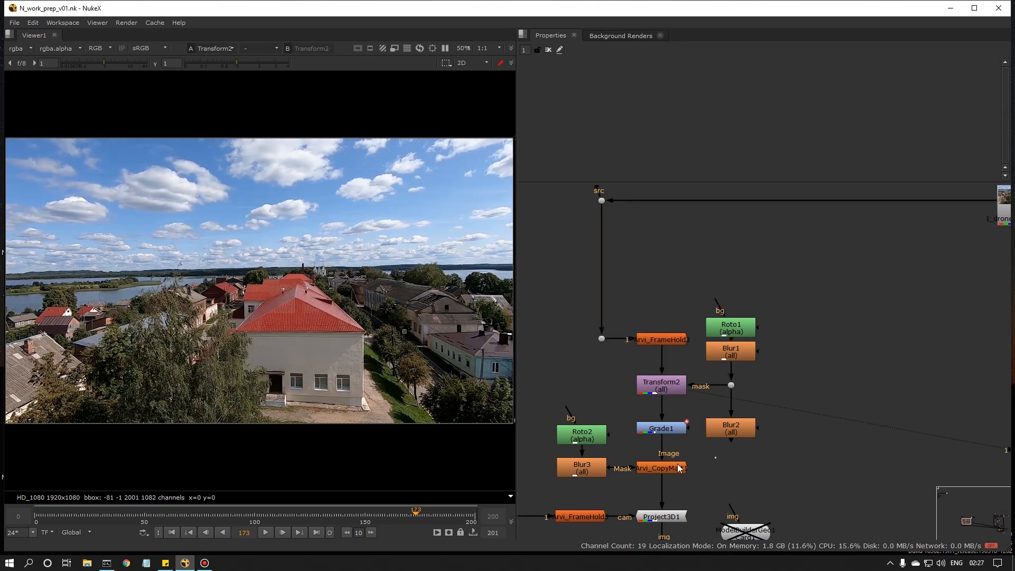
pyautogui.click(661, 468)
pyautogui.press('1')
pyautogui.scroll(-2, 661, 491)
pyautogui.moveTo(686, 505); pyautogui.dragTo(668, 420, button='middle')
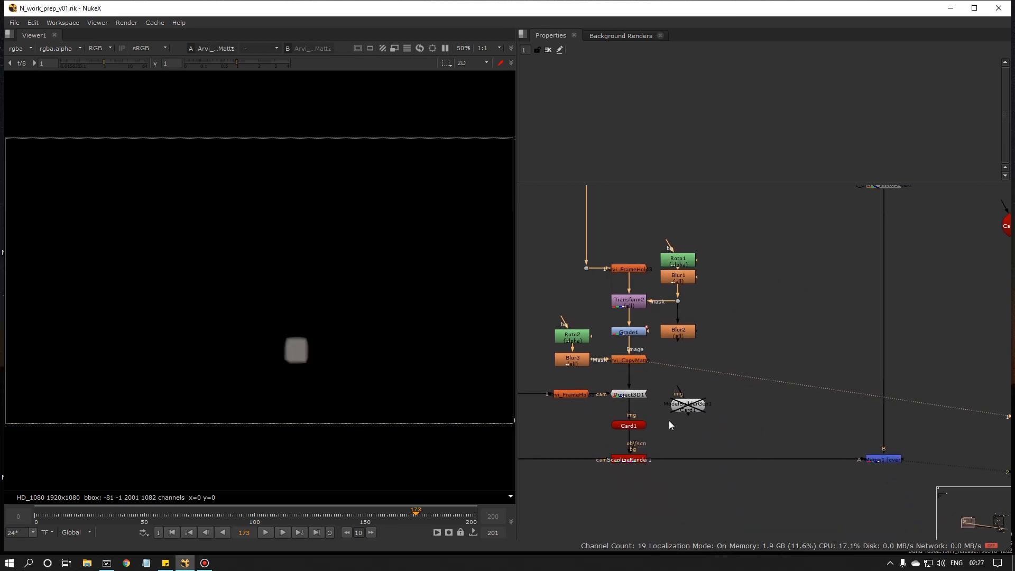
# Step: View the ScanlineRender output of the projected patch and the final composite at Merge1
pyautogui.moveTo(688, 442); pyautogui.dragTo(601, 494)
pyautogui.press('1')
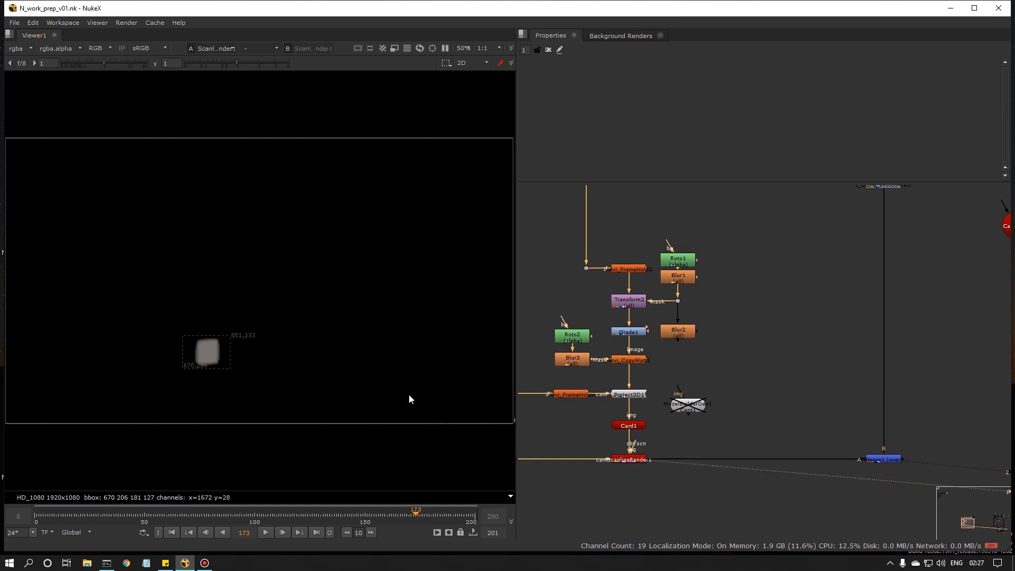
pyautogui.moveTo(781, 416); pyautogui.dragTo(925, 478)
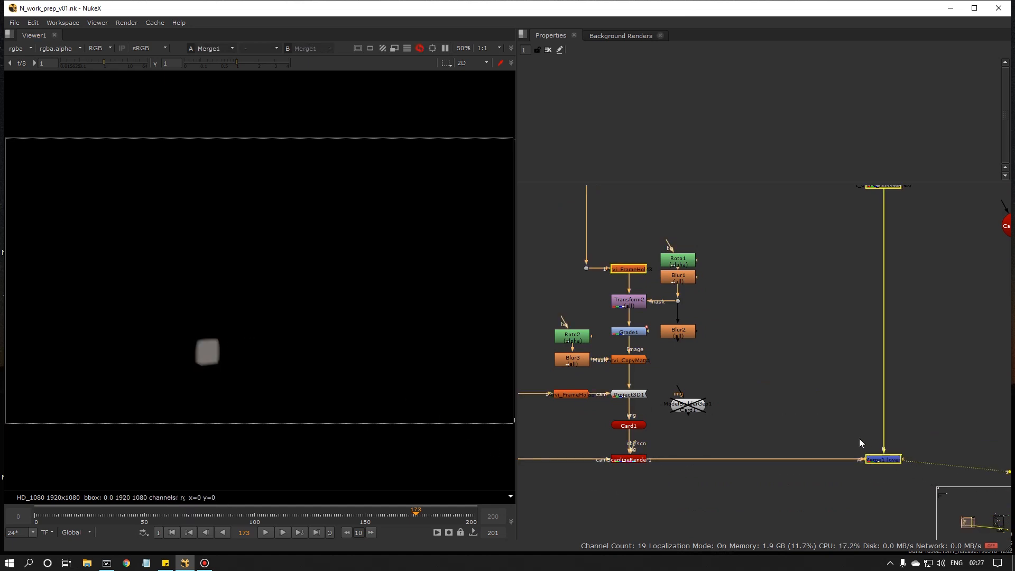
pyautogui.press('1')
pyautogui.scroll(-2, 865, 455)
pyautogui.scroll(-1, 827, 459)
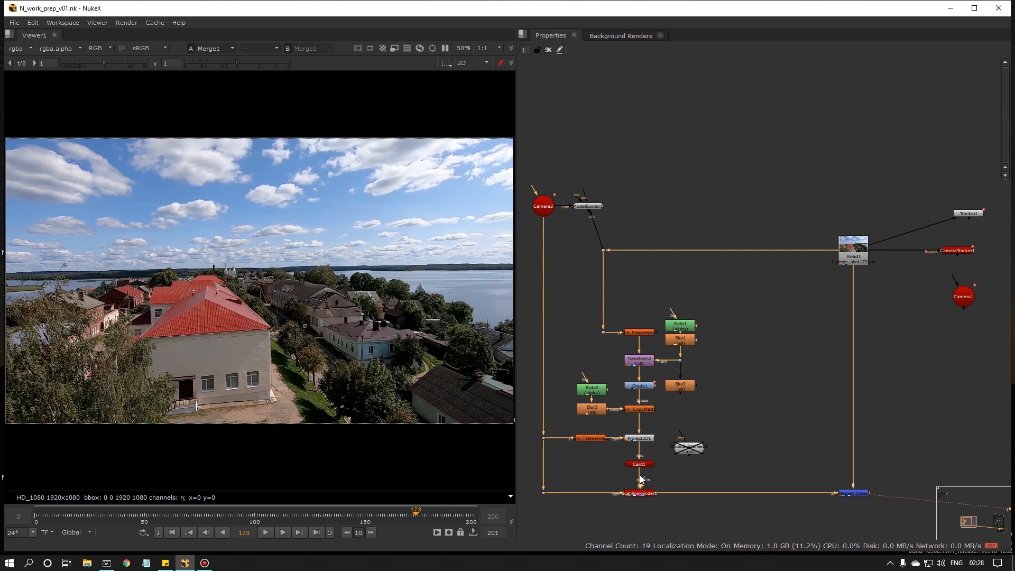
# Step: Set up a separate Read node of the drone shot in an empty graph area beside the finished setup and view it
pyautogui.moveTo(691, 462); pyautogui.dragTo(693, 473, button='middle')
pyautogui.moveTo(805, 322); pyautogui.dragTo(807, 359, button='middle')
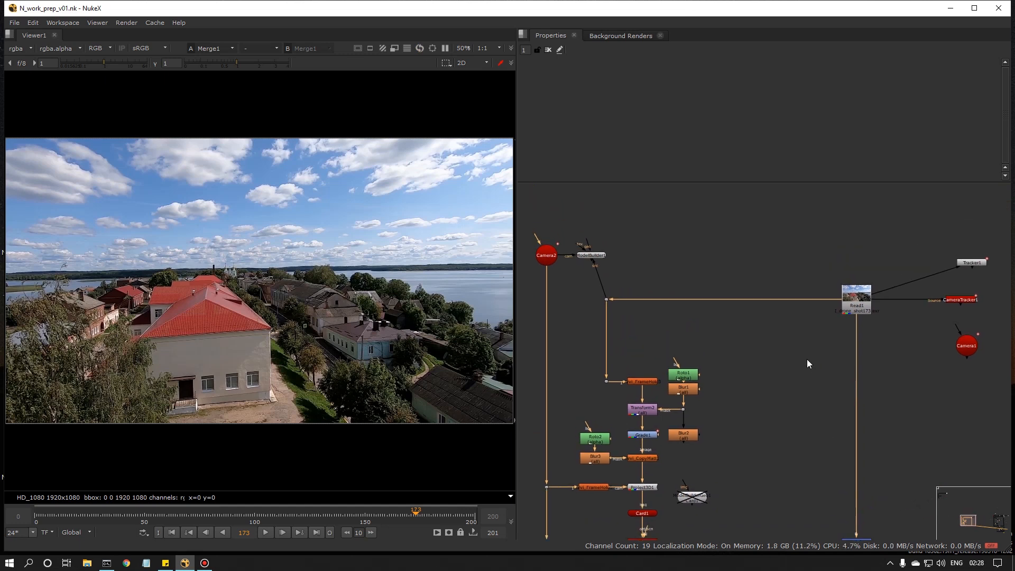
pyautogui.moveTo(807, 360); pyautogui.dragTo(890, 289)
pyautogui.moveTo(540, 365); pyautogui.dragTo(822, 314, button='middle')
pyautogui.scroll(-2, 677, 333)
pyautogui.hotkey('ctrl', 'z')
pyautogui.moveTo(704, 351); pyautogui.dragTo(538, 289, button='middle')
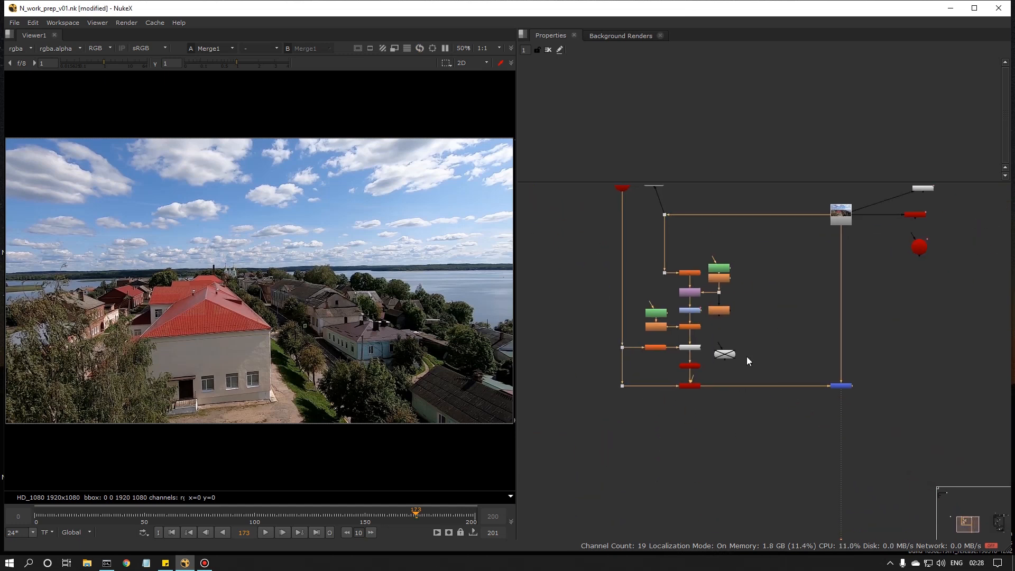
pyautogui.moveTo(747, 357); pyautogui.dragTo(733, 270, button='middle')
pyautogui.moveTo(828, 467); pyautogui.dragTo(428, 288)
pyautogui.moveTo(560, 295); pyautogui.dragTo(770, 459, button='middle')
pyautogui.moveTo(652, 451)
pyautogui.mouseDown()
pyautogui.moveTo(642, 449)
pyautogui.moveTo(658, 458)
pyautogui.mouseUp()
pyautogui.click(656, 278)
pyautogui.press('1')
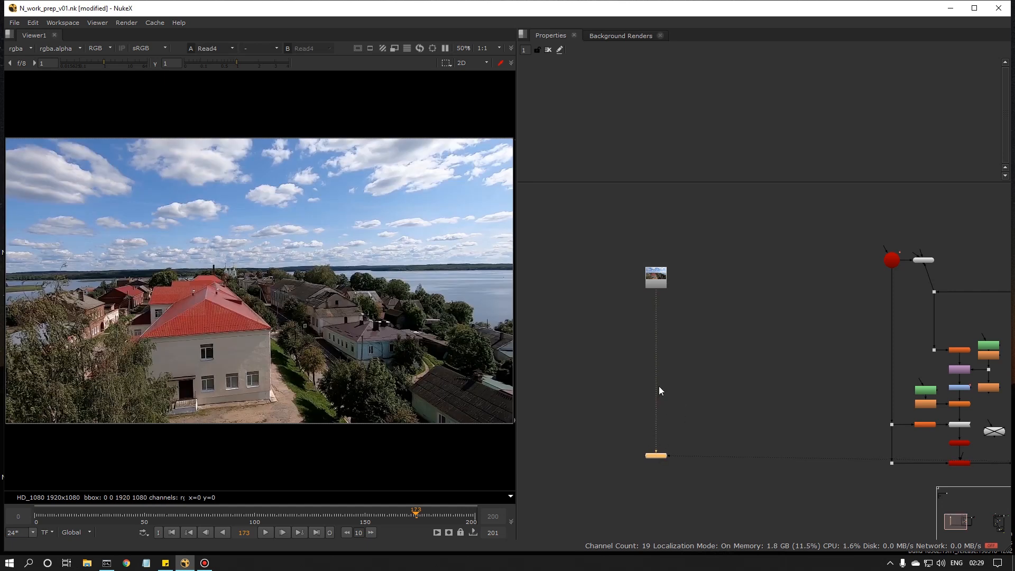
# Step: Open the project settings and choose HD_1080 1920x1080 as the full size format to match the footage
pyautogui.scroll(5, 651, 297)
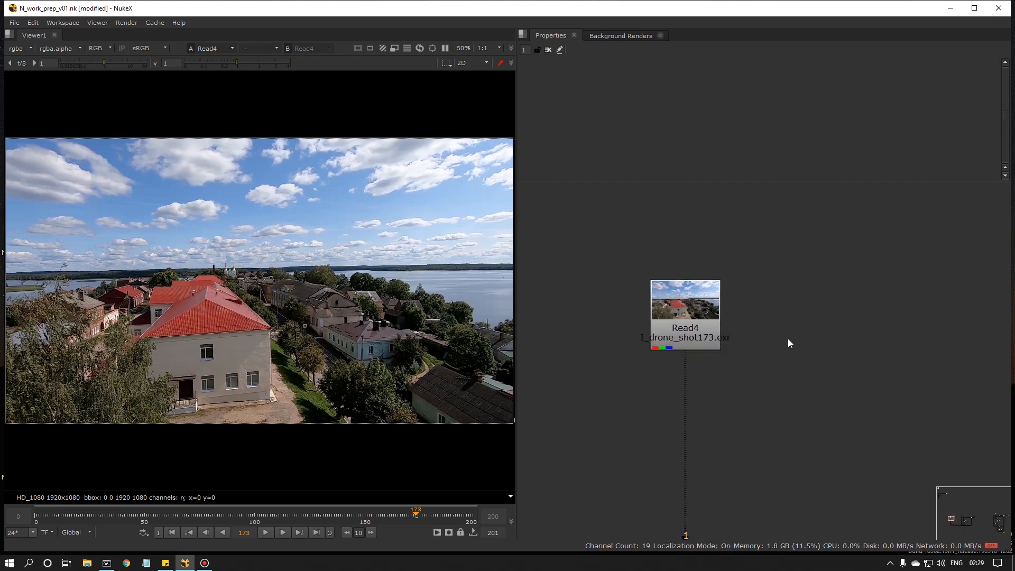
pyautogui.press('s')
pyautogui.moveTo(816, 185); pyautogui.dragTo(818, 323)
pyautogui.scroll(-3, 740, 256)
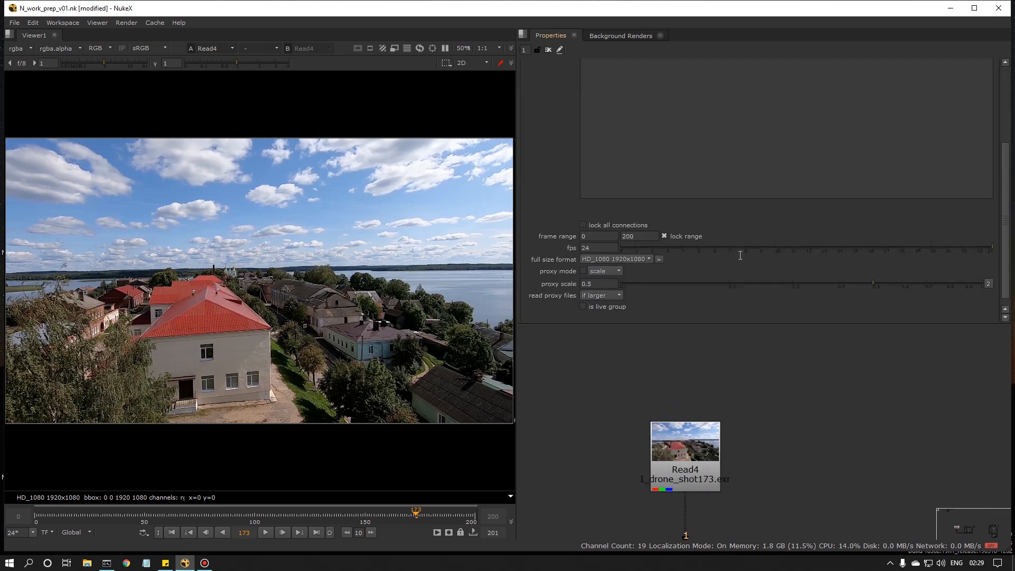
pyautogui.scroll(-2, 402, 252)
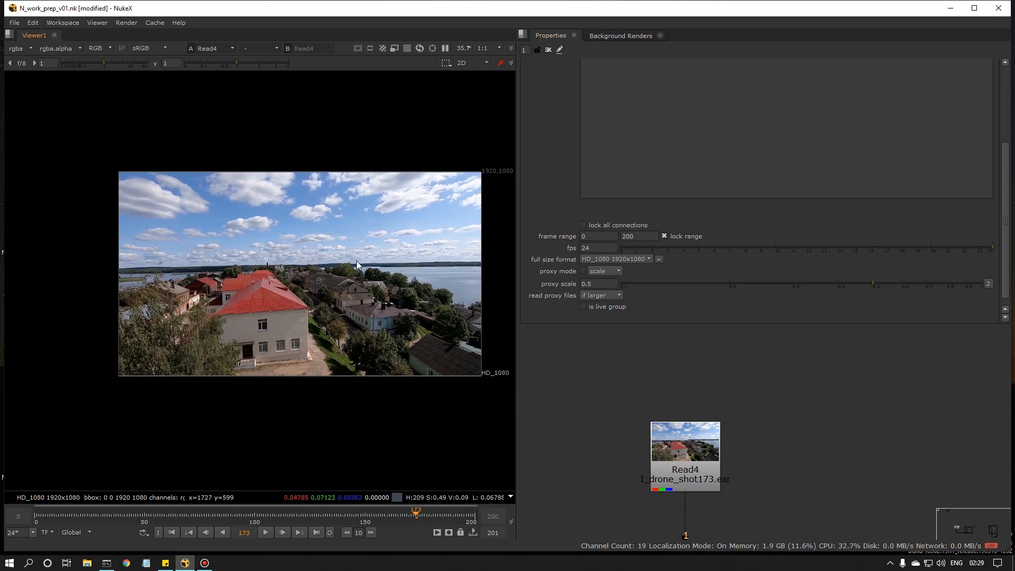
pyautogui.moveTo(357, 261); pyautogui.dragTo(271, 301, button='middle')
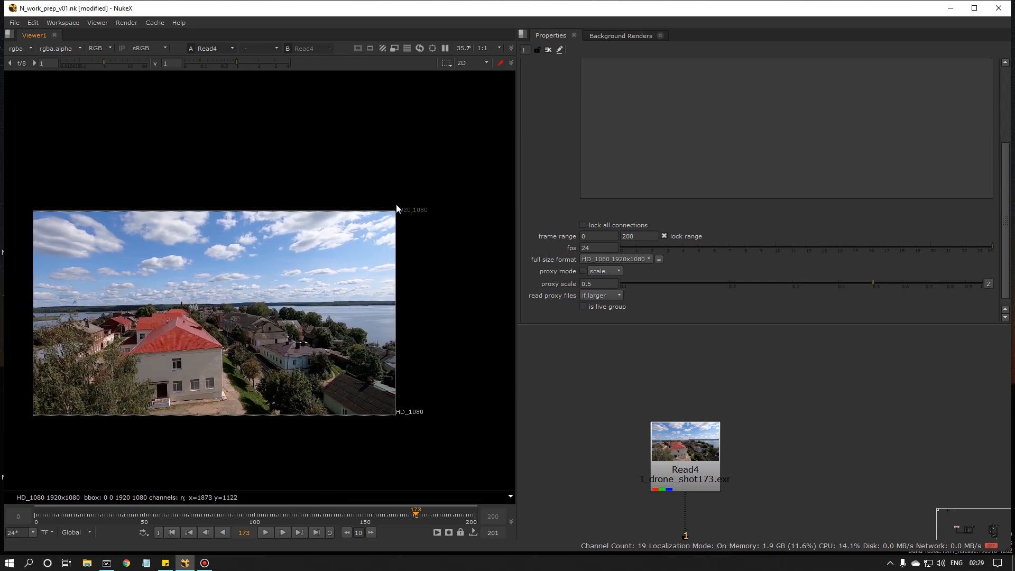
pyautogui.click(613, 258)
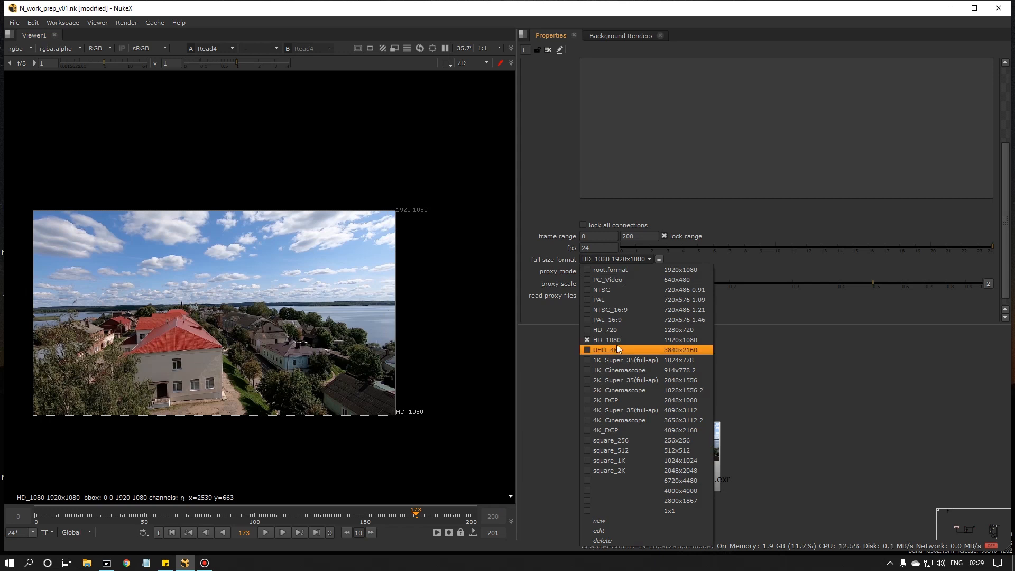
pyautogui.click(669, 342)
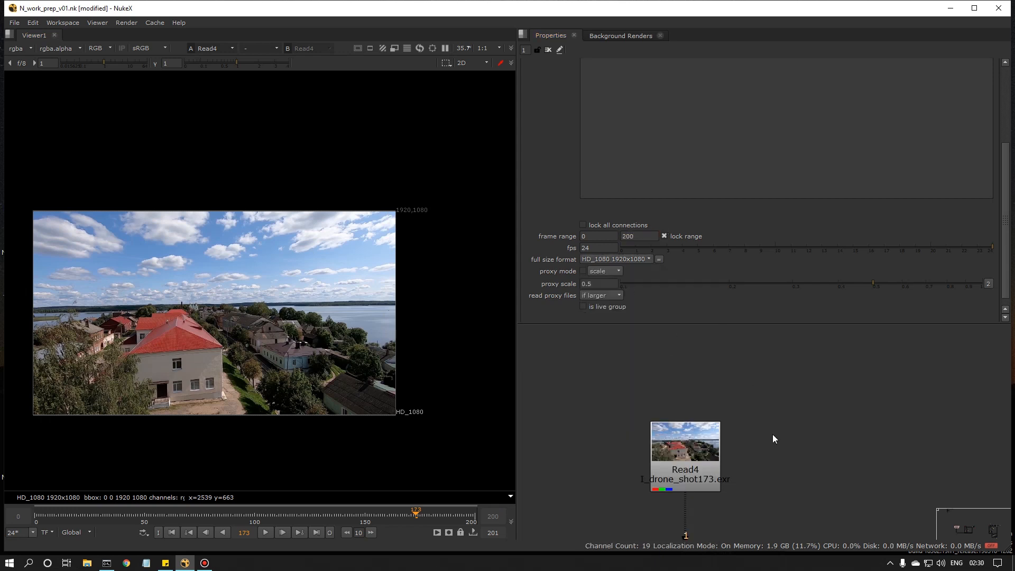
# Step: Add a Denoise node and insert it directly after Read4
pyautogui.scroll(-1, 773, 434)
pyautogui.moveTo(773, 433); pyautogui.dragTo(856, 324, button='middle')
pyautogui.moveTo(859, 397); pyautogui.dragTo(814, 455, button='middle')
pyautogui.press('Tab')
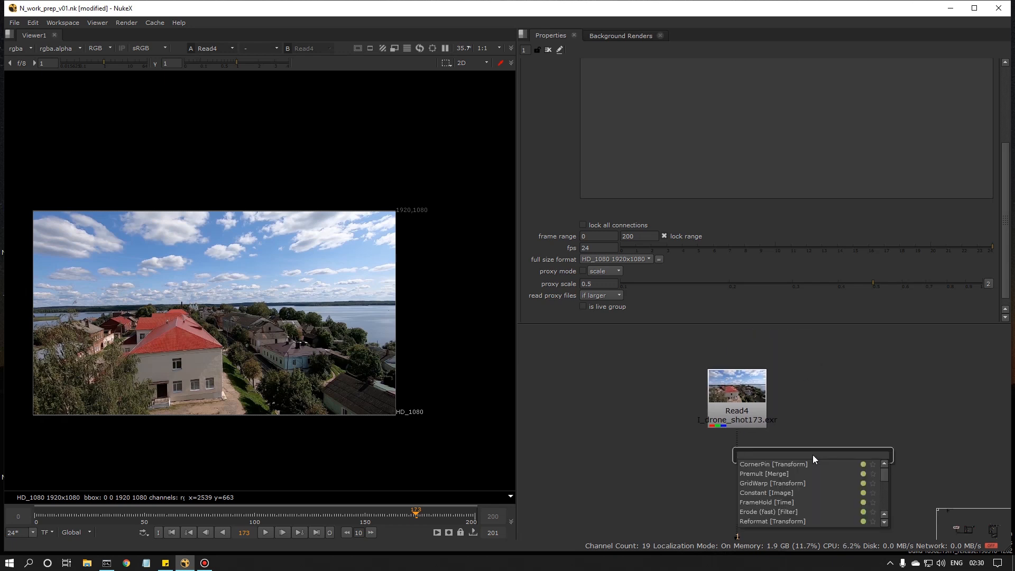
pyautogui.write('denoise [Filter')
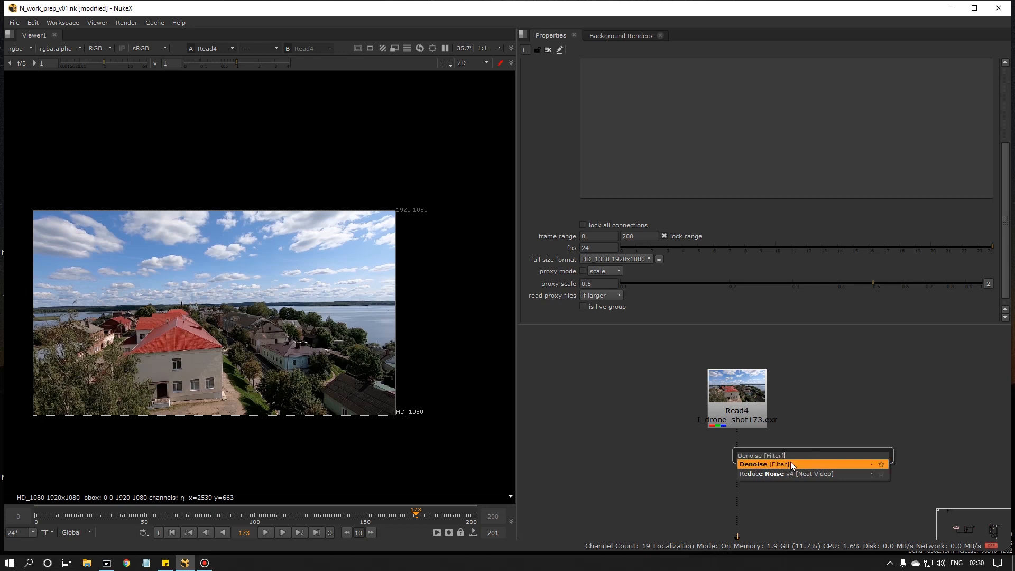
pyautogui.click(791, 463)
pyautogui.moveTo(818, 466); pyautogui.dragTo(739, 458)
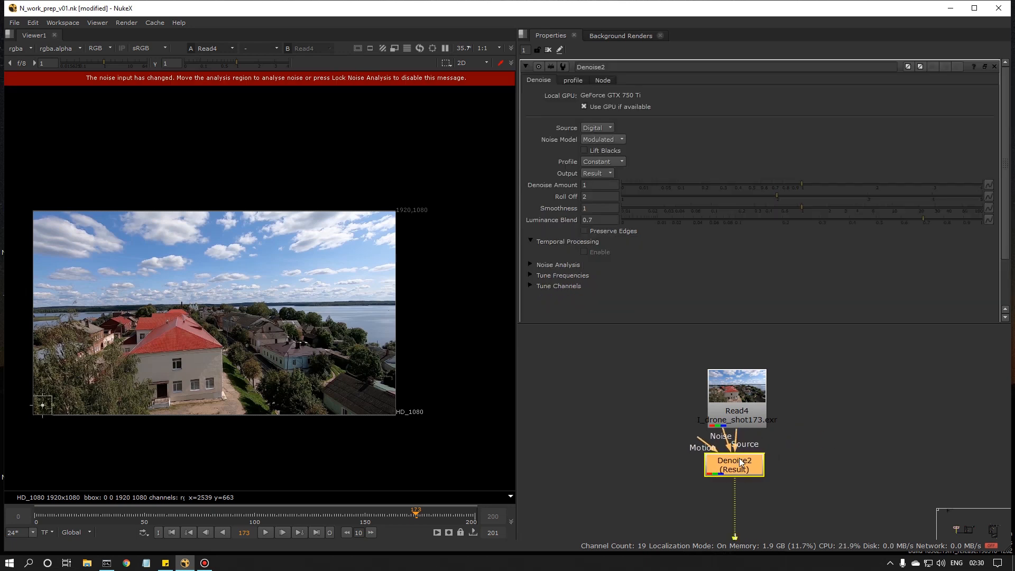
# Step: Go to frame 0, enlarge the Denoise analysis region and place it on the building's plain wall
pyautogui.scroll(7, 158, 366)
pyautogui.moveTo(72, 382); pyautogui.dragTo(164, 370)
pyautogui.moveTo(210, 416); pyautogui.dragTo(216, 410)
pyautogui.click(36, 516)
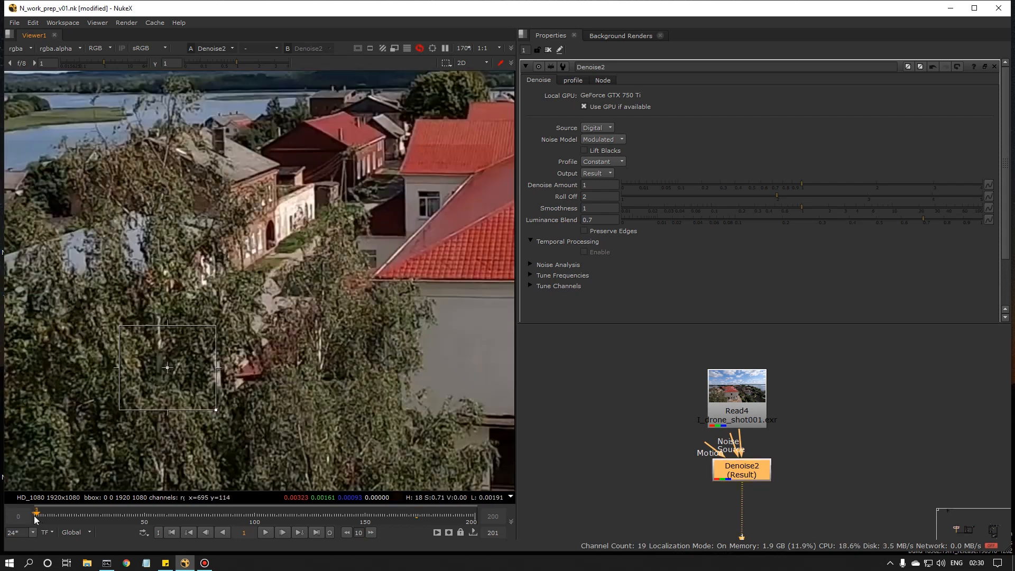
pyautogui.moveTo(228, 365); pyautogui.dragTo(119, 367, button='middle')
pyautogui.moveTo(59, 370); pyautogui.dragTo(391, 352)
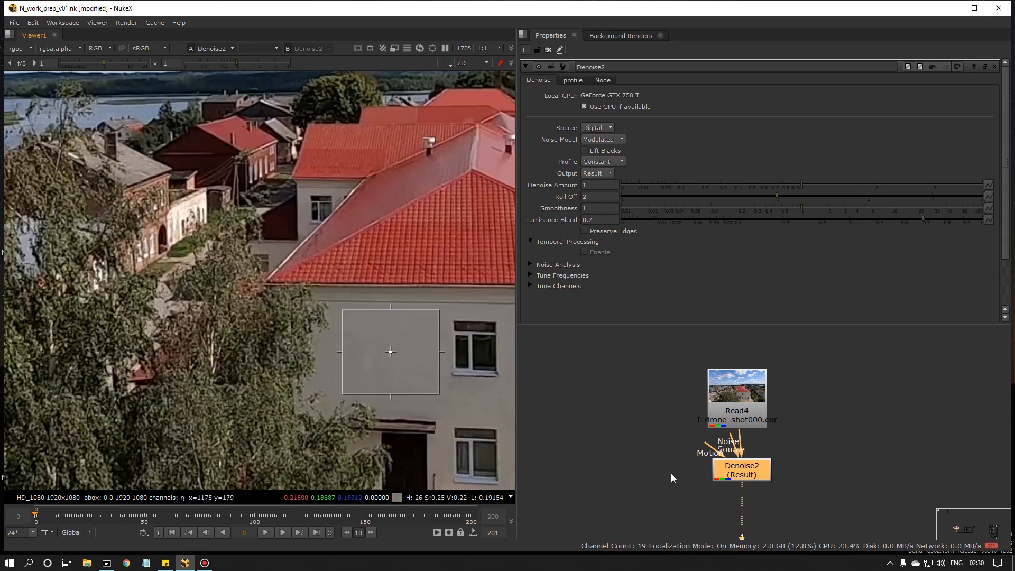
# Step: Align the Denoise2 node directly below Read4 in the node graph
pyautogui.moveTo(671, 474); pyautogui.dragTo(662, 427, button='middle')
pyautogui.moveTo(733, 421); pyautogui.dragTo(729, 422)
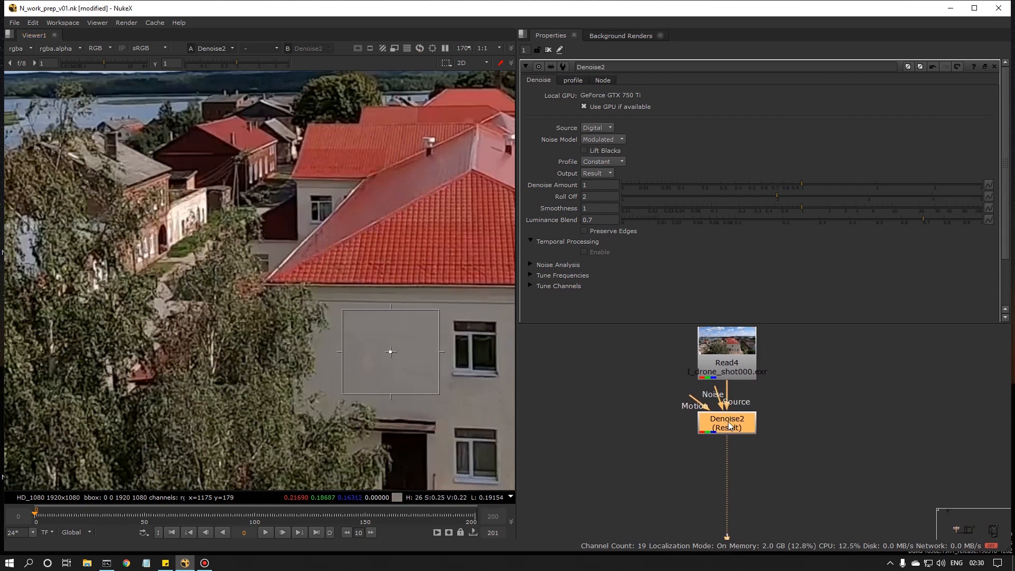
pyautogui.click(711, 459)
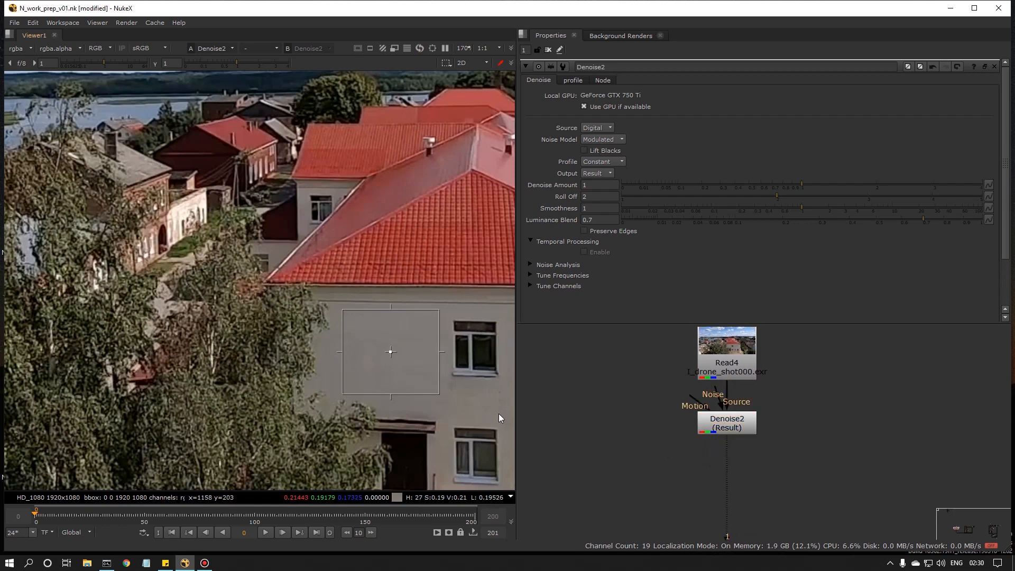
# Step: Add a FrameHold node and connect it to the Denoise2 output, routing the pipe at right angles through two dots
pyautogui.press('Tab')
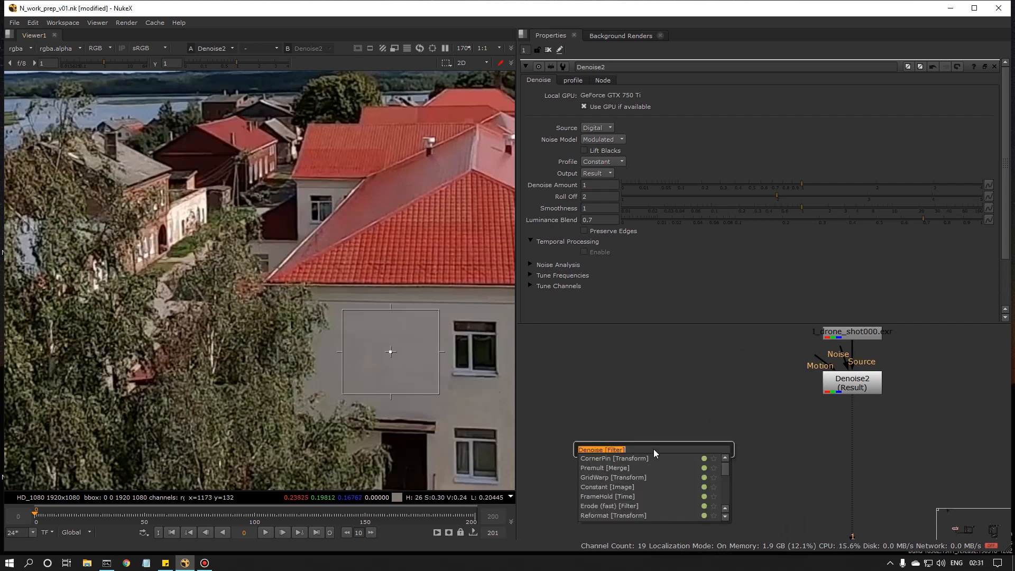
pyautogui.write('fram')
pyautogui.click(627, 459)
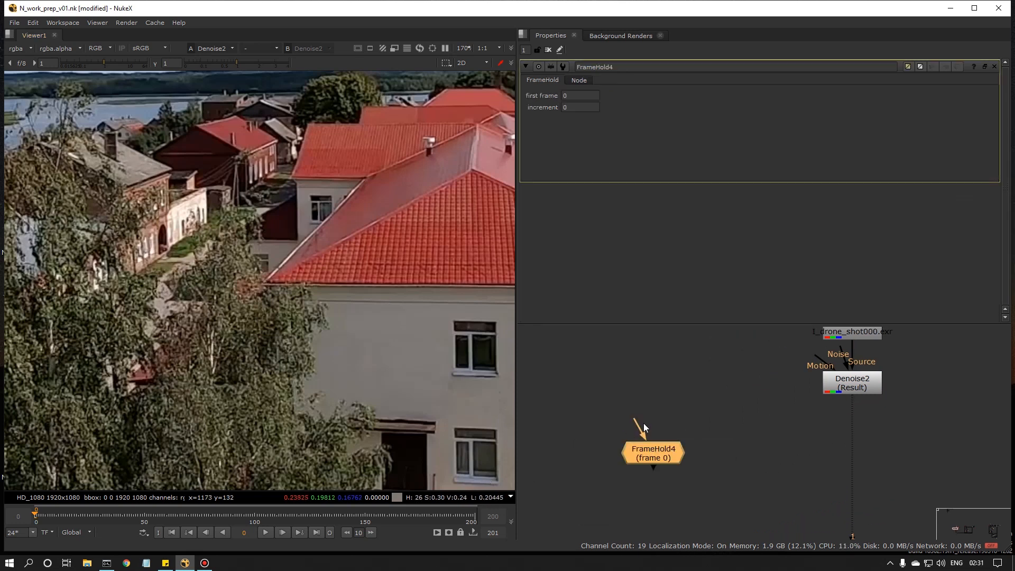
pyautogui.moveTo(639, 456); pyautogui.dragTo(544, 443)
pyautogui.scroll(-3, 668, 450)
pyautogui.moveTo(668, 450); pyautogui.dragTo(744, 447, button='middle')
pyautogui.moveTo(669, 425); pyautogui.dragTo(850, 409)
pyautogui.keyDown('ctrl'); pyautogui.moveTo(769, 427); pyautogui.dragTo(618, 445); pyautogui.keyUp('ctrl')
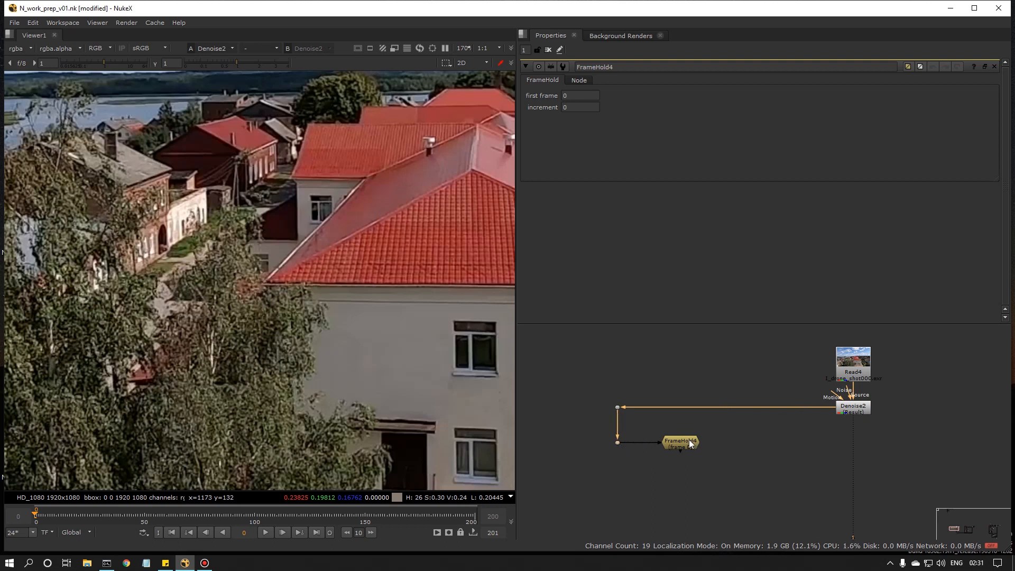
pyautogui.click(721, 443)
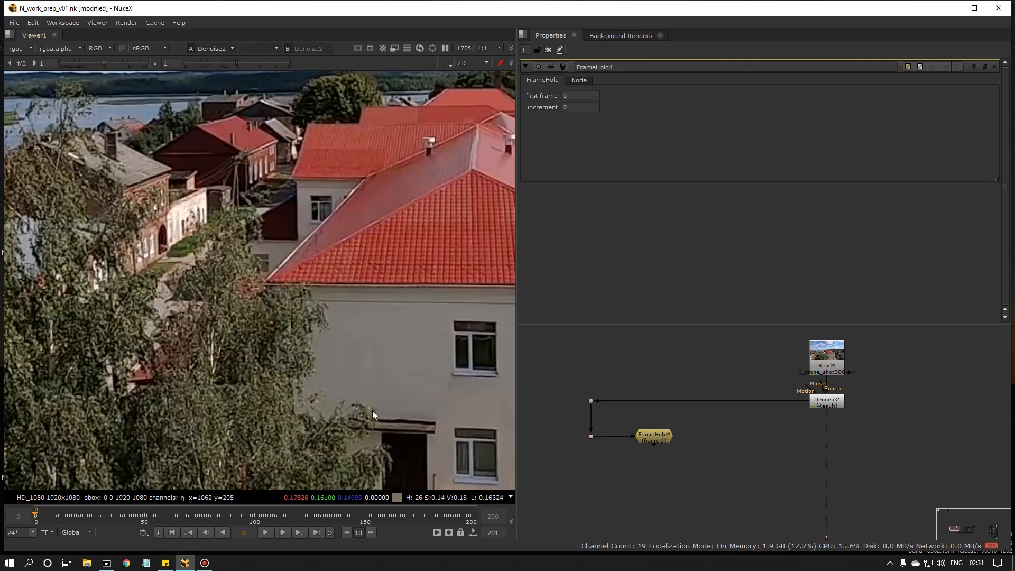
# Step: Fit the denoised shot in view, scrub through it and go to frame 100
pyautogui.scroll(-5, 449, 422)
pyautogui.moveTo(444, 416); pyautogui.dragTo(385, 401, button='middle')
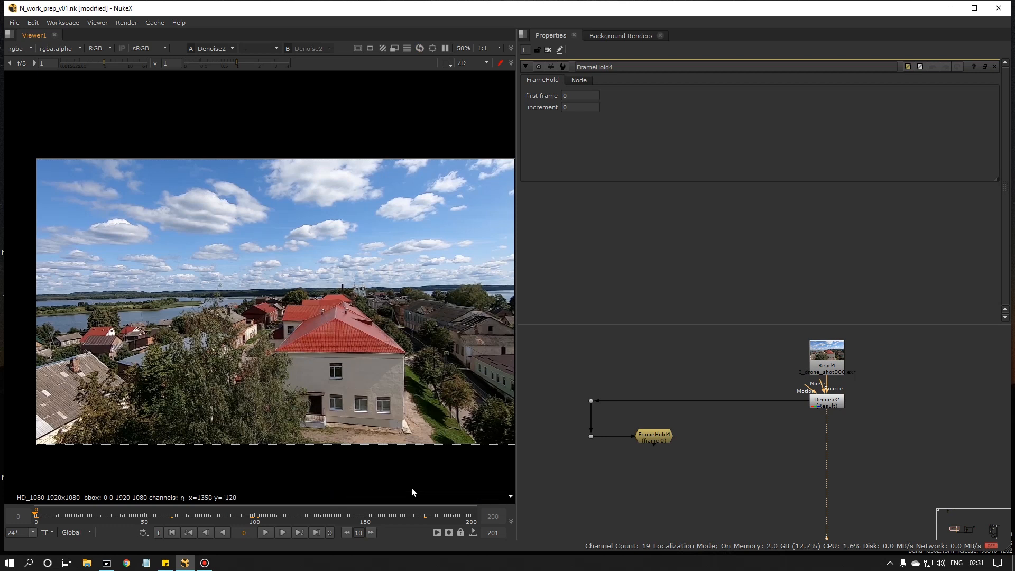
pyautogui.moveTo(473, 516); pyautogui.dragTo(284, 518)
pyautogui.click(255, 517)
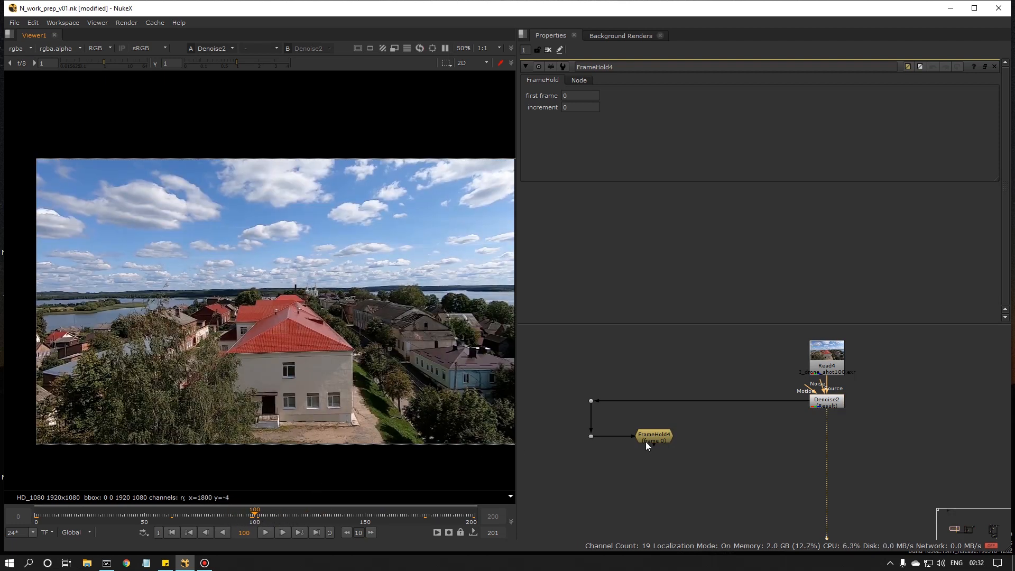
# Step: Set the FrameHold node's first frame to 100 and view its output
pyautogui.scroll(2, 677, 440)
pyautogui.doubleClick(661, 439)
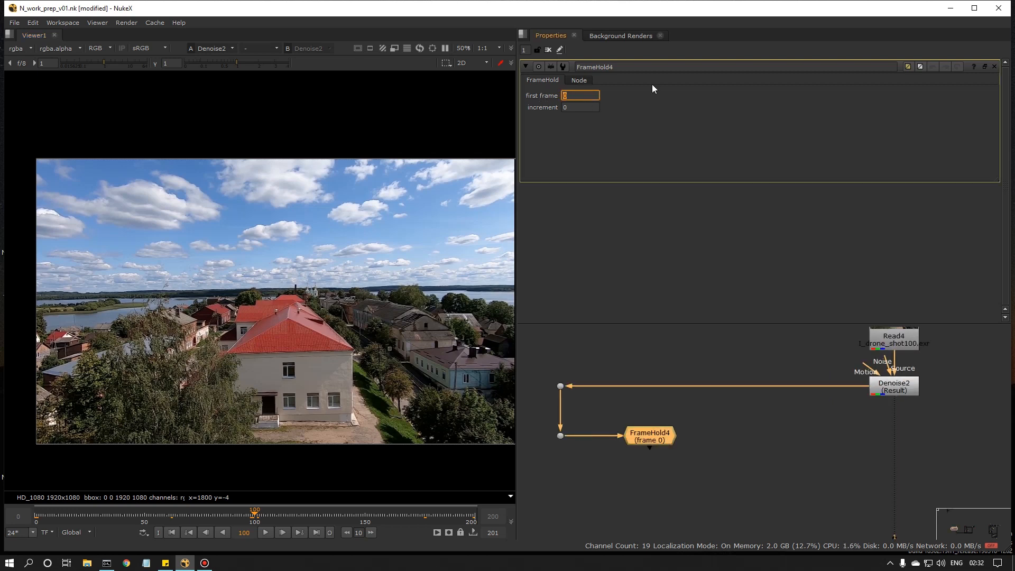
pyautogui.write('100')
pyautogui.press('Return')
pyautogui.moveTo(689, 419); pyautogui.dragTo(623, 461)
pyautogui.press('1')
# Step: Add a TransformMasked node below the FrameHold node
pyautogui.click(650, 462)
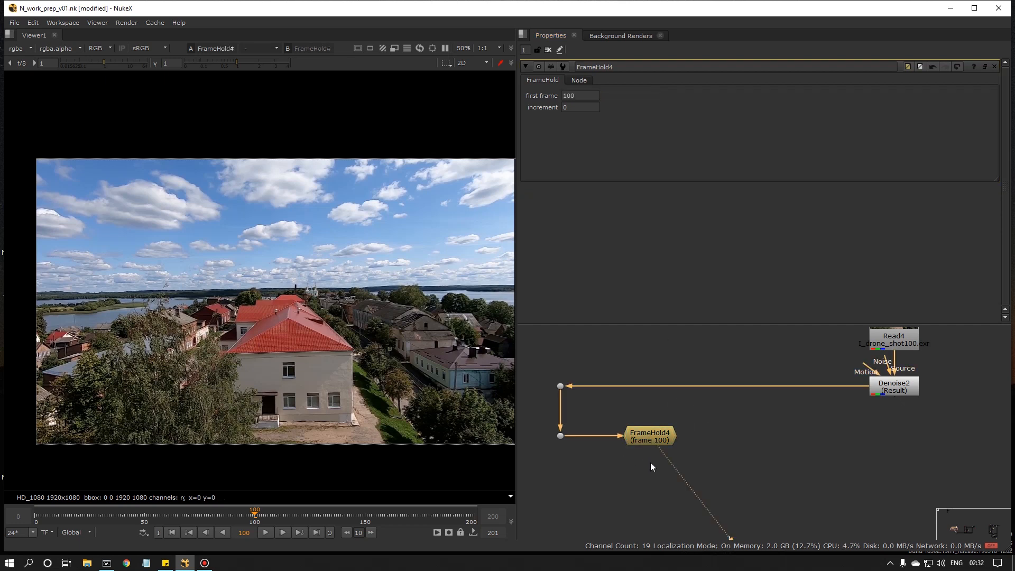
pyautogui.press('Tab')
pyautogui.write('tran')
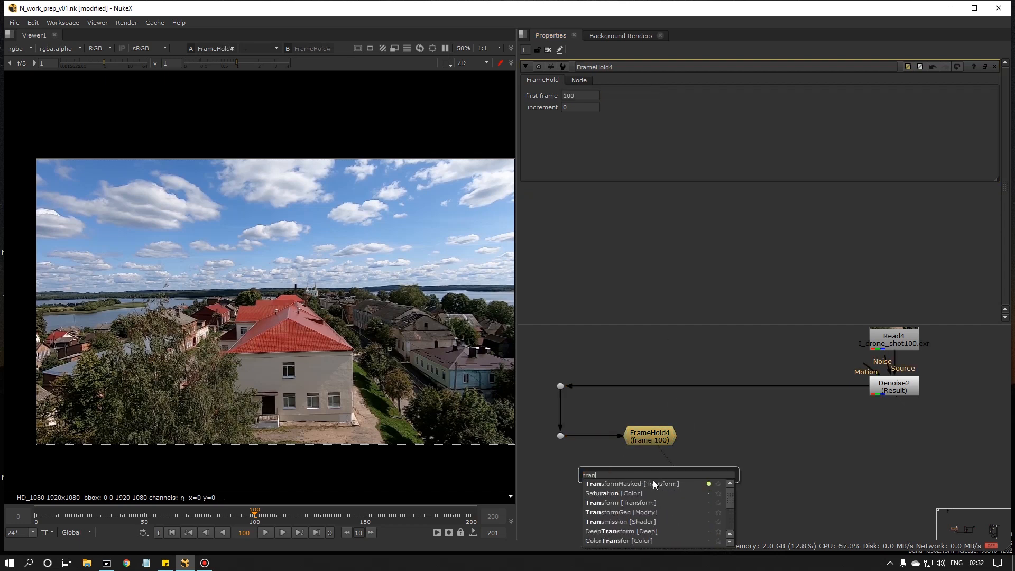
pyautogui.click(652, 482)
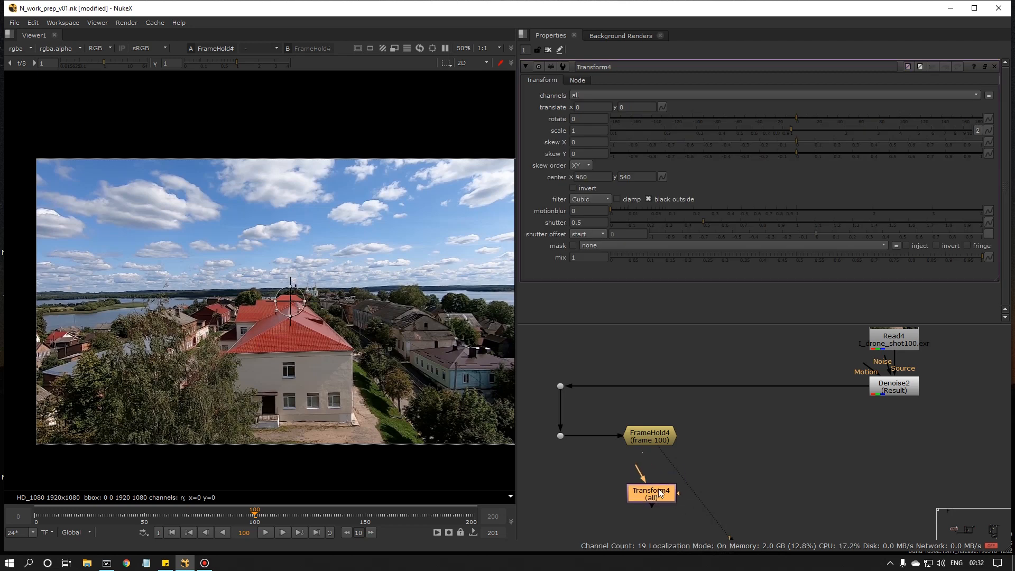
# Step: Add a Roto node feeding the masked transform's mask input, and connect the transform's main input to the FrameHold node
pyautogui.click(685, 496)
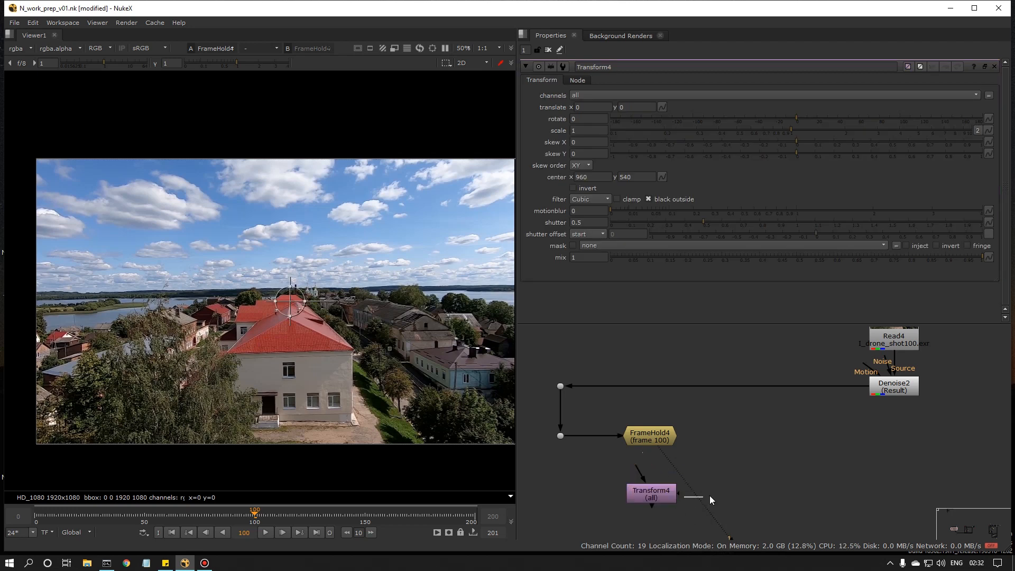
pyautogui.moveTo(672, 496); pyautogui.dragTo(677, 498)
pyautogui.scroll(4, 284, 367)
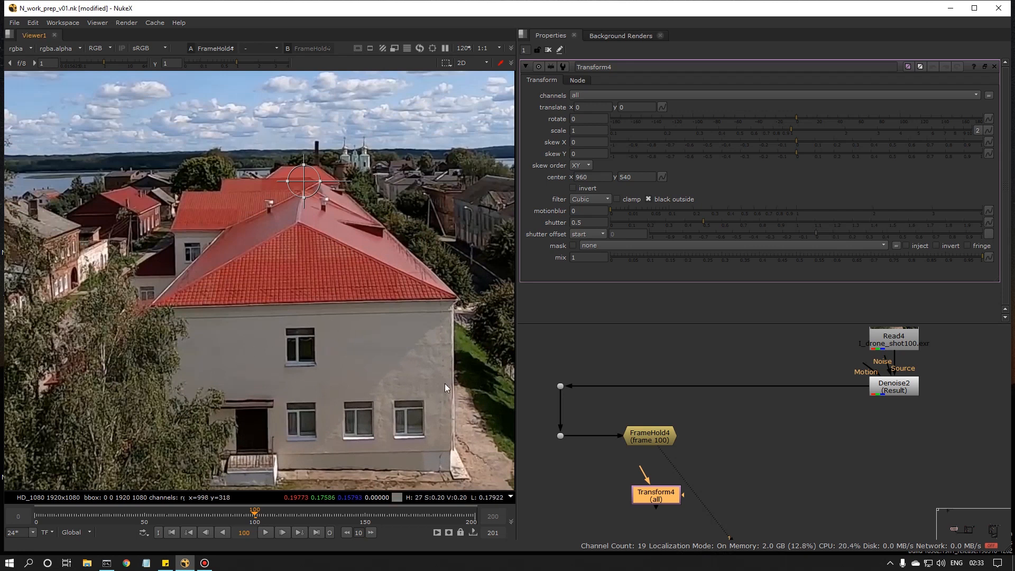
pyautogui.click(740, 473)
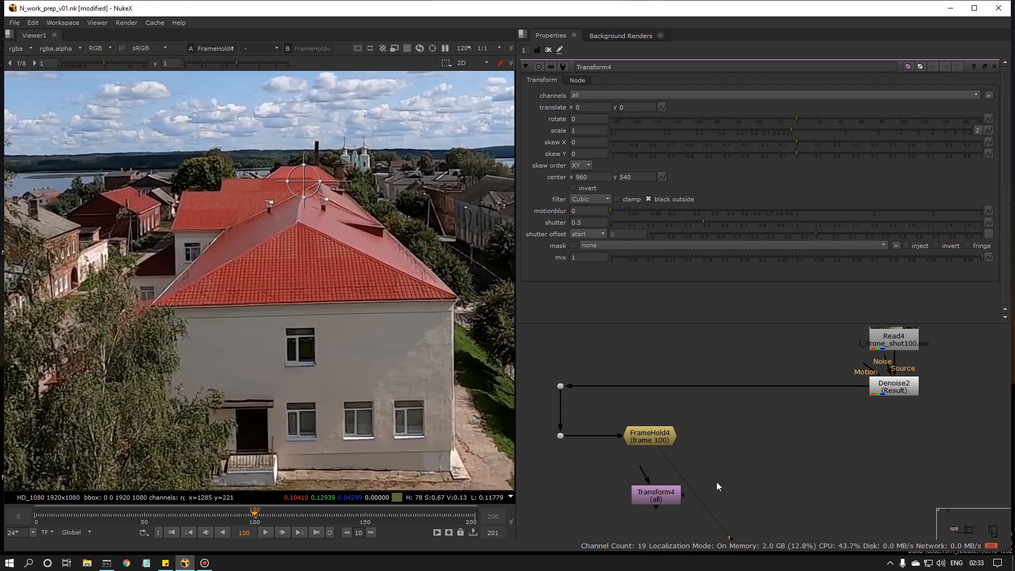
pyautogui.press('o')
pyautogui.moveTo(686, 497); pyautogui.dragTo(745, 475)
pyautogui.moveTo(648, 475); pyautogui.dragTo(648, 451)
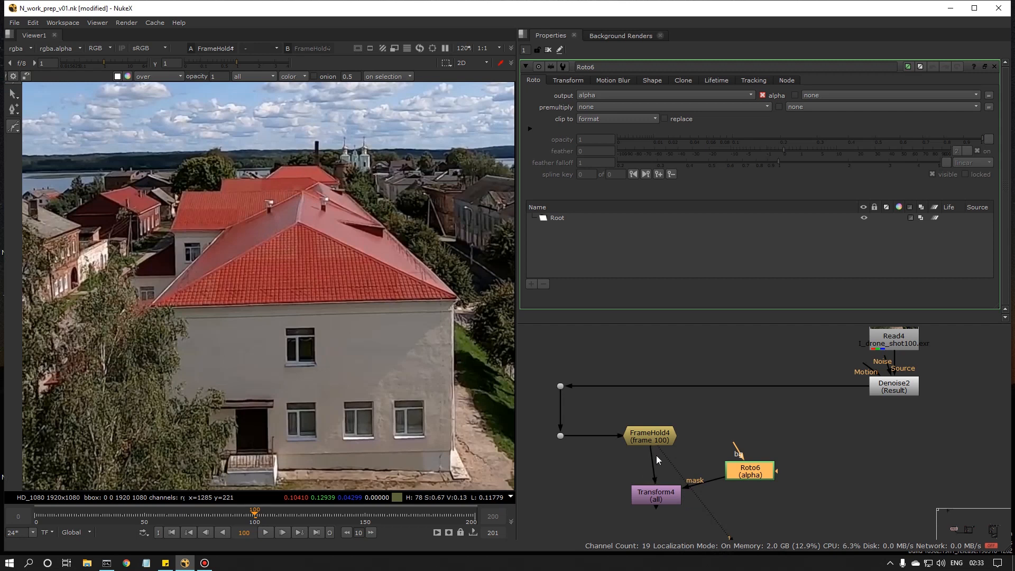
pyautogui.moveTo(673, 500); pyautogui.dragTo(667, 499)
pyautogui.click(284, 306)
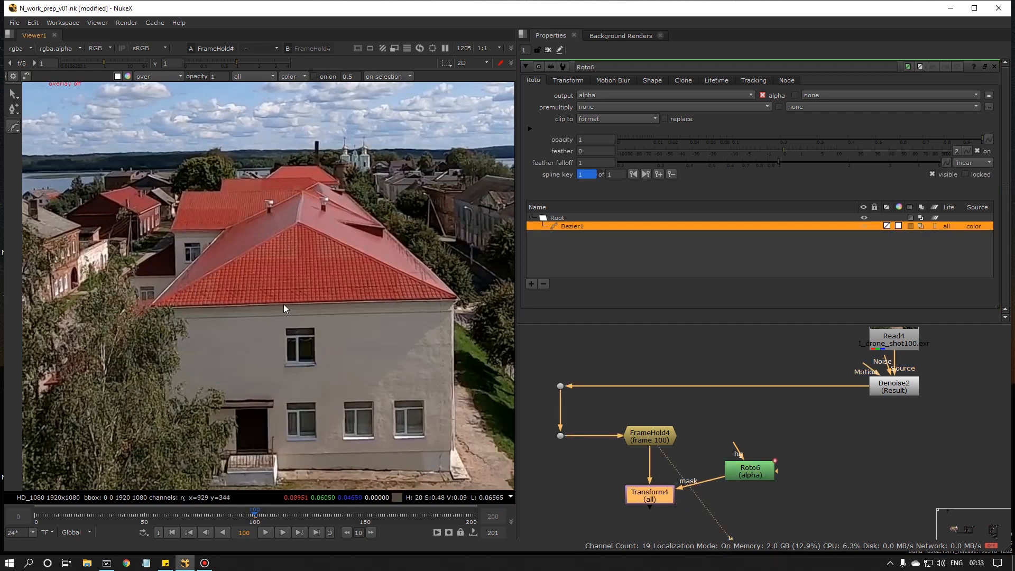
pyautogui.press('q')
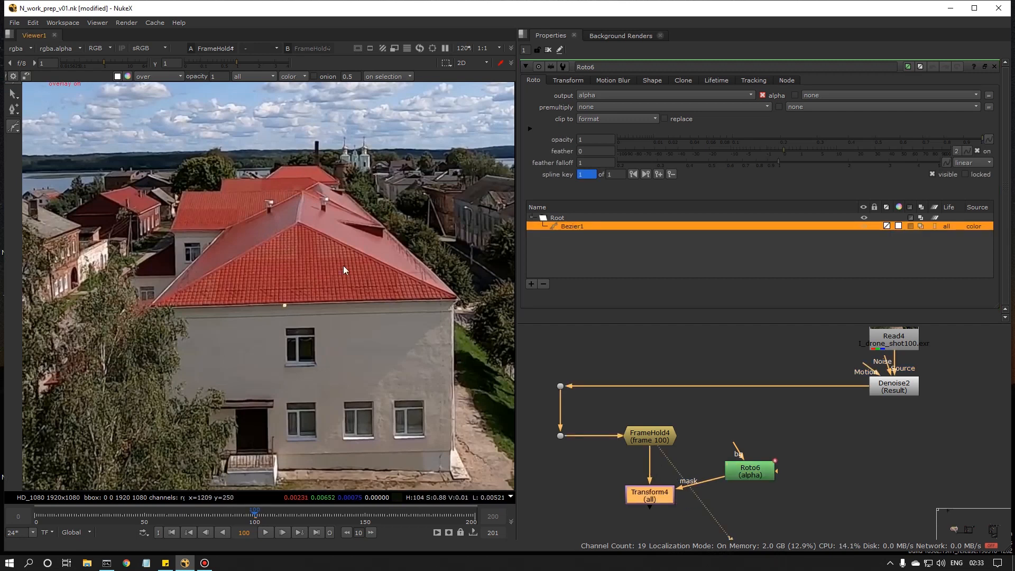
pyautogui.rightClick(230, 217)
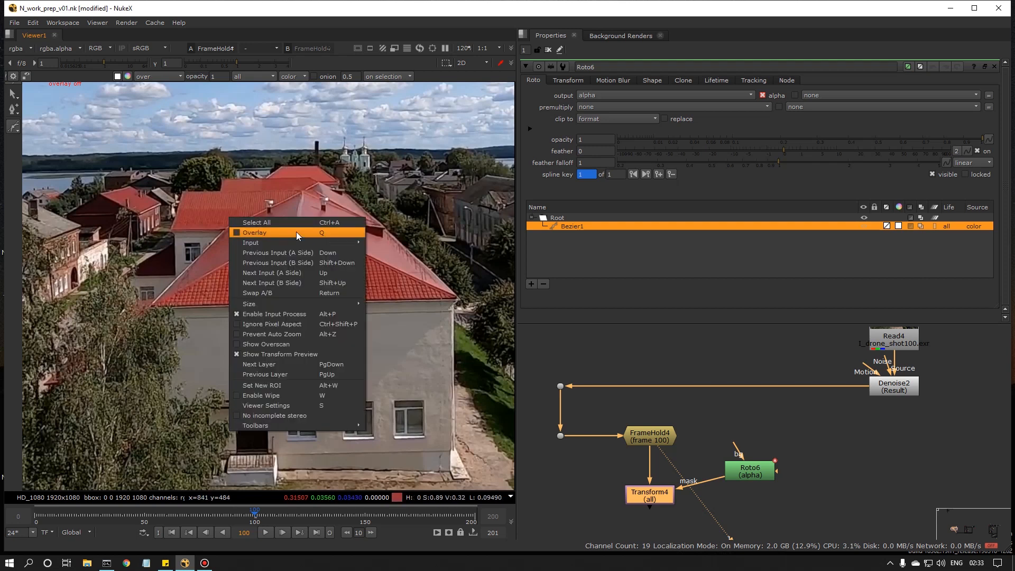
pyautogui.click(276, 233)
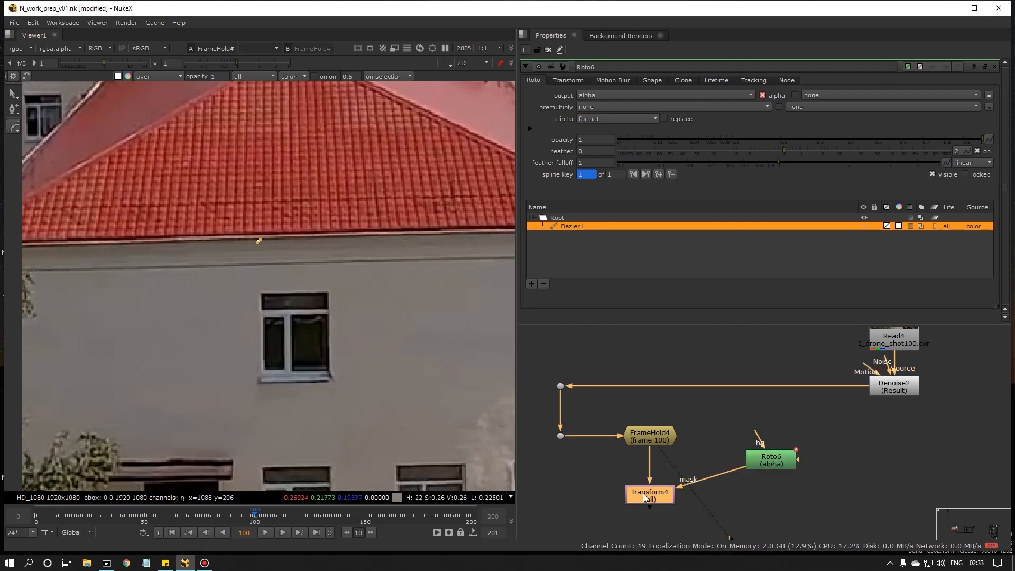
pyautogui.click(568, 455)
pyautogui.scroll(2, 300, 341)
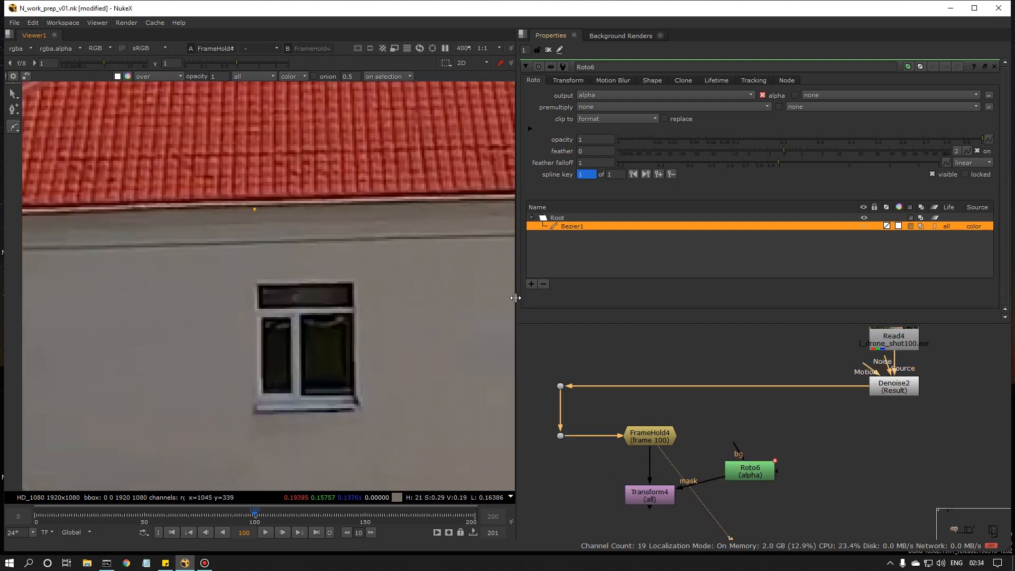
pyautogui.hotkey('ctrl', 'z')
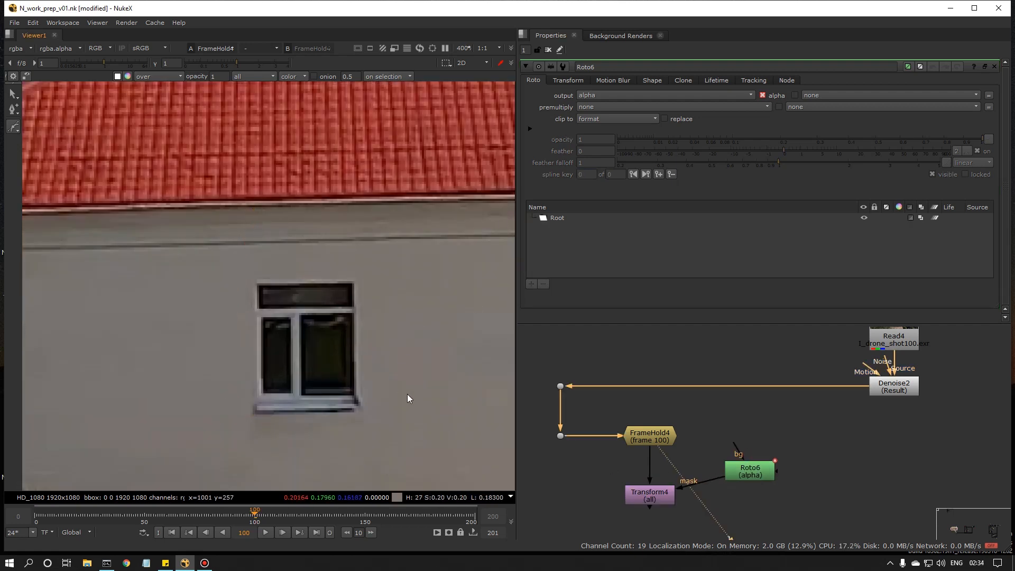
# Step: Draw a closed Bezier roto shape loosely around the building's upper window
pyautogui.moveTo(313, 401); pyautogui.dragTo(319, 343, button='middle')
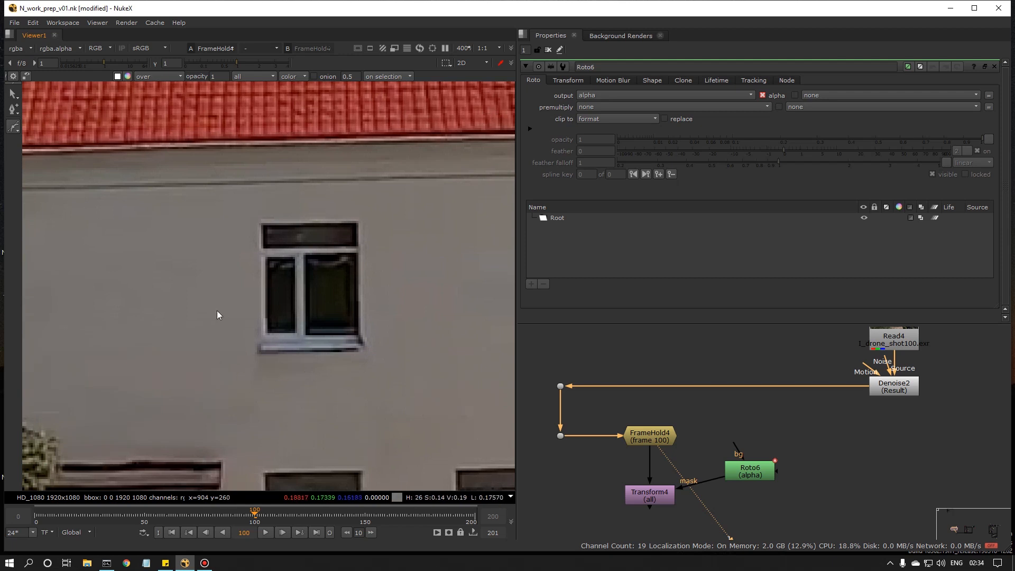
pyautogui.moveTo(252, 333); pyautogui.dragTo(253, 313)
pyautogui.click(363, 212)
pyautogui.click(371, 230)
pyautogui.click(374, 339)
pyautogui.moveTo(371, 360); pyautogui.dragTo(376, 358)
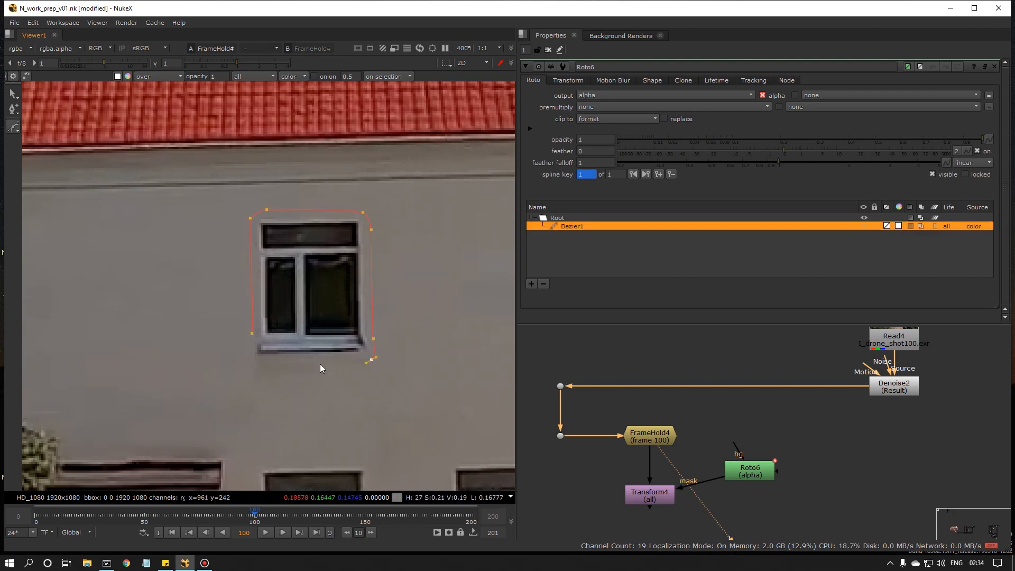
pyautogui.moveTo(252, 334); pyautogui.dragTo(253, 308)
pyautogui.moveTo(280, 370); pyautogui.dragTo(337, 366)
# Step: Expand the feather outward on all points of the window shape and pull the lower-left feather point farther out
pyautogui.moveTo(431, 186); pyautogui.dragTo(31, 474)
pyautogui.press('e')
pyautogui.press('e')
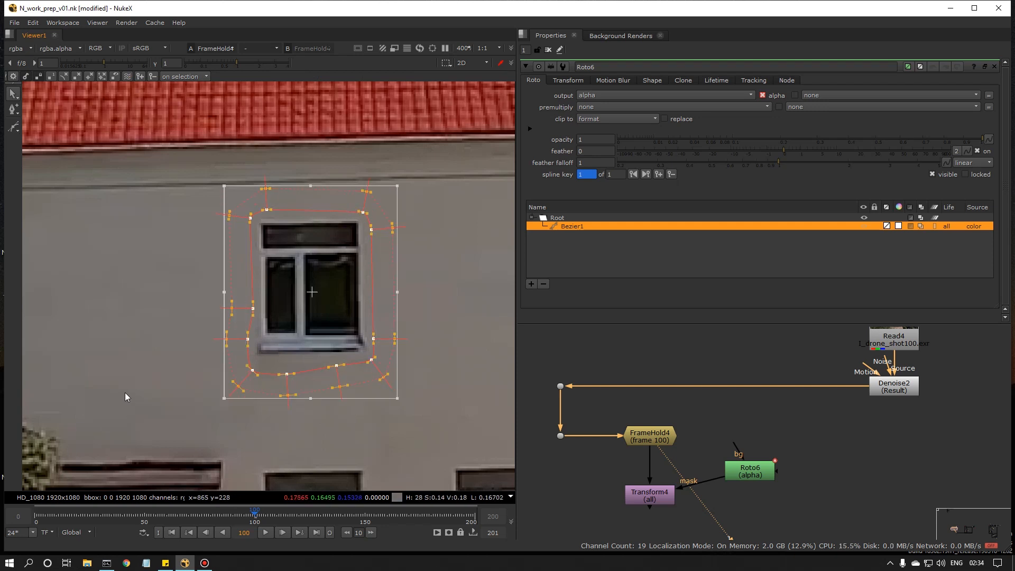
pyautogui.click(252, 387)
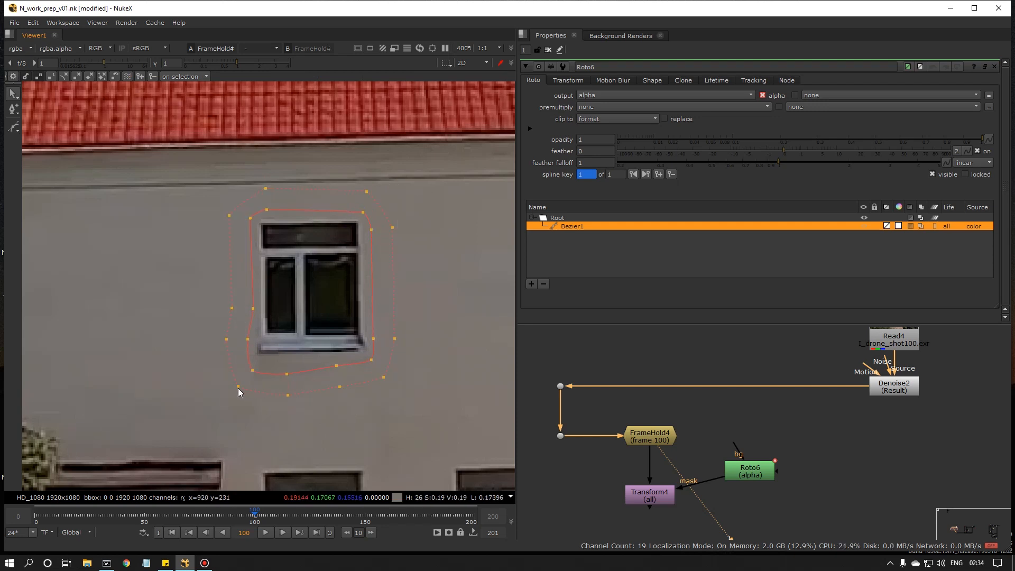
pyautogui.moveTo(238, 388); pyautogui.dragTo(239, 398)
# Step: Insert a Blur node with size 3 between the Roto node and the transform's mask input
pyautogui.press('b')
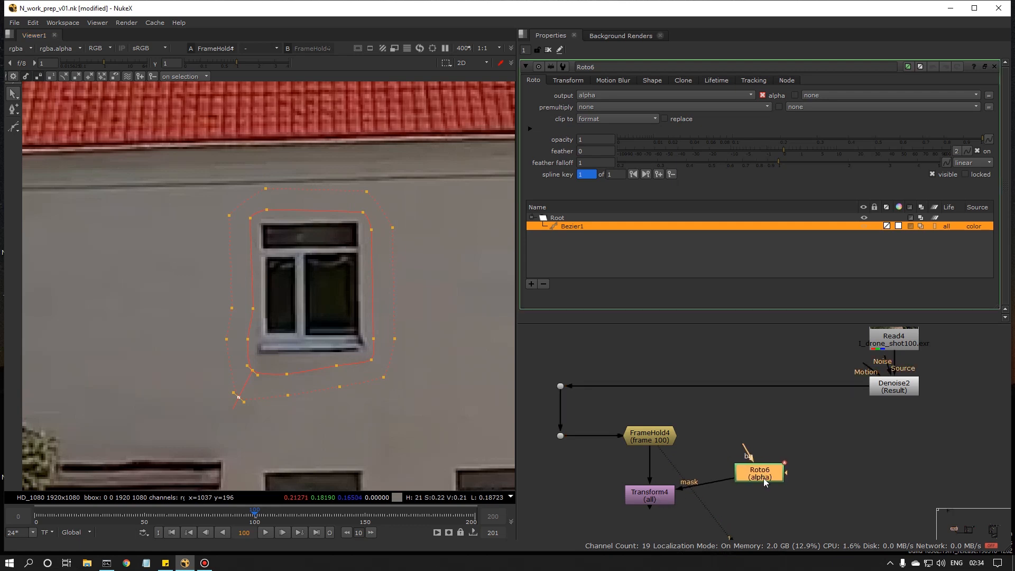
pyautogui.moveTo(725, 456); pyautogui.dragTo(741, 496)
pyautogui.write('3')
pyautogui.press('Return')
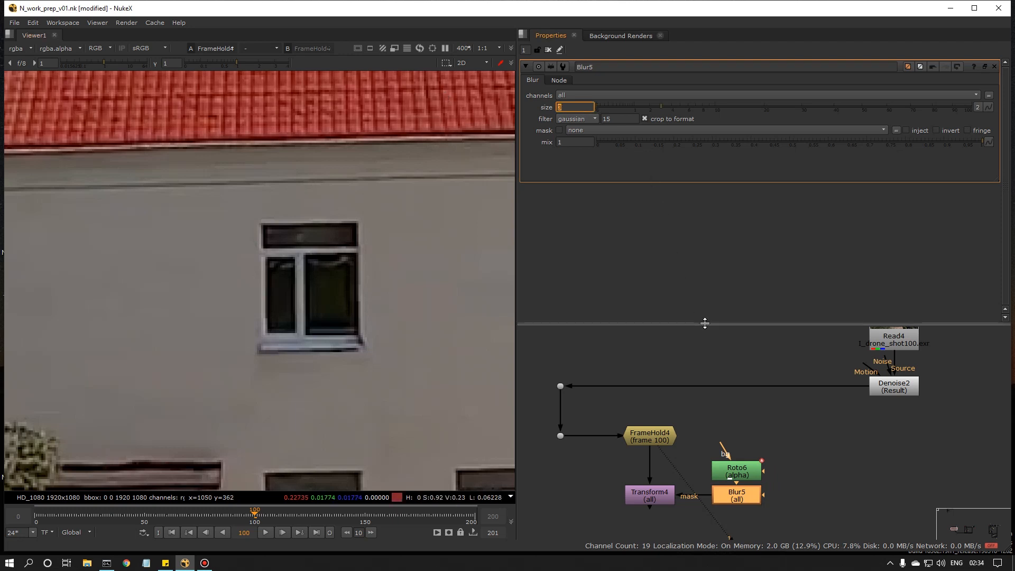
pyautogui.moveTo(730, 453); pyautogui.dragTo(783, 413, button='middle')
# Step: View the masked transform's output and set its translate x to -70 to cover the window with clean wall
pyautogui.click(702, 457)
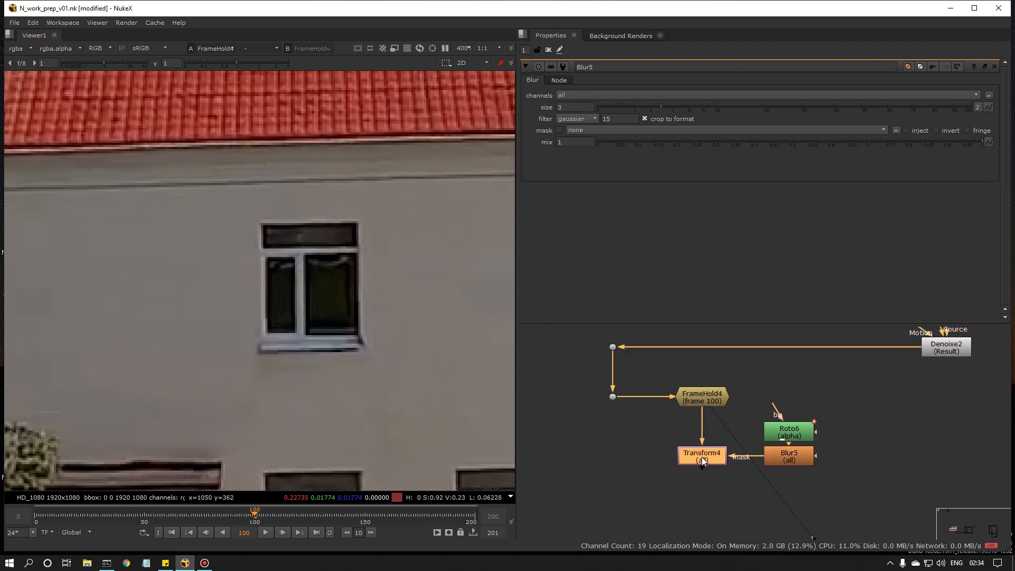
pyautogui.doubleClick(702, 457)
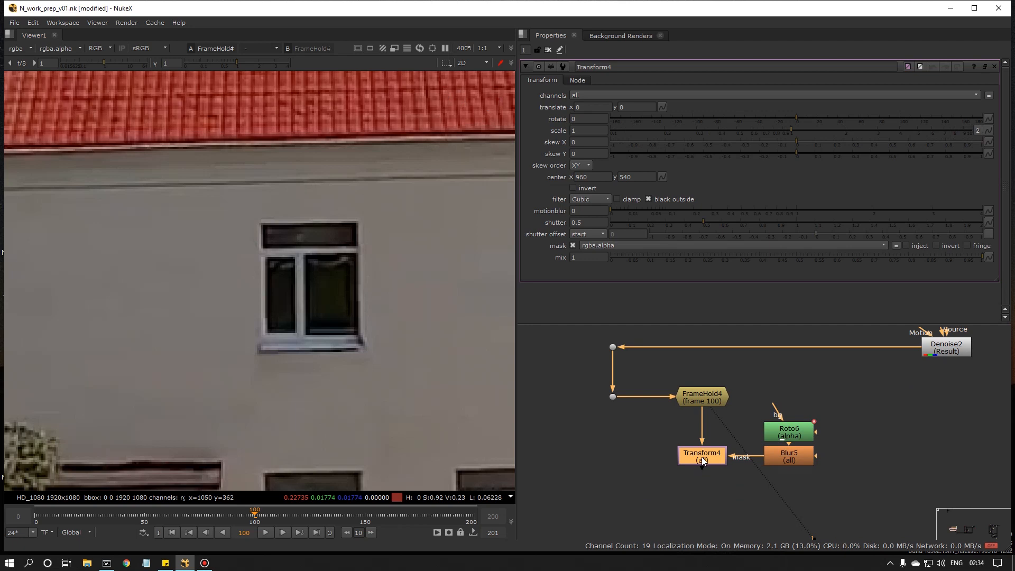
pyautogui.press('1')
pyautogui.click(598, 110)
pyautogui.scroll(-20, 598, 109)
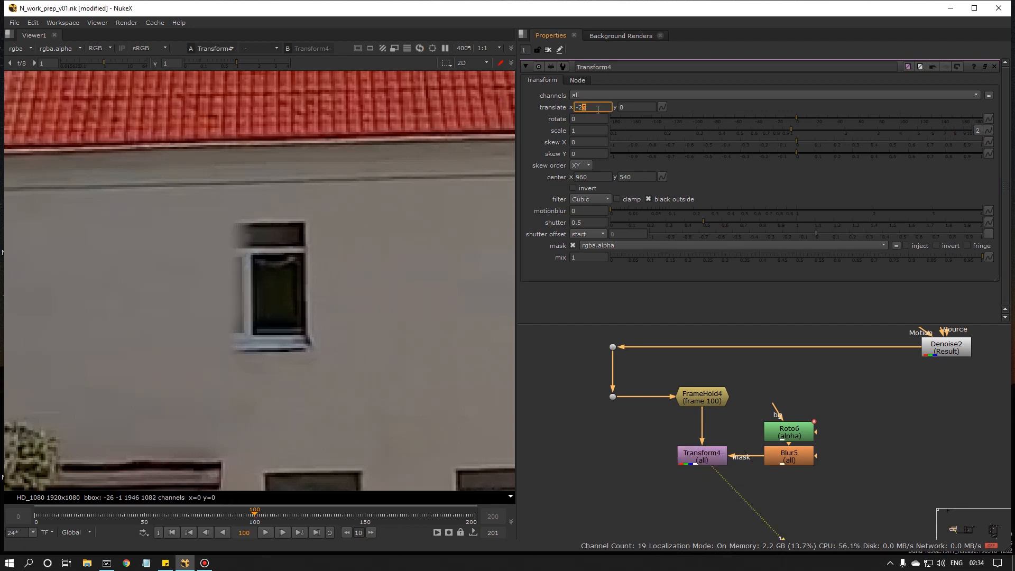
pyautogui.scroll(-20, 598, 109)
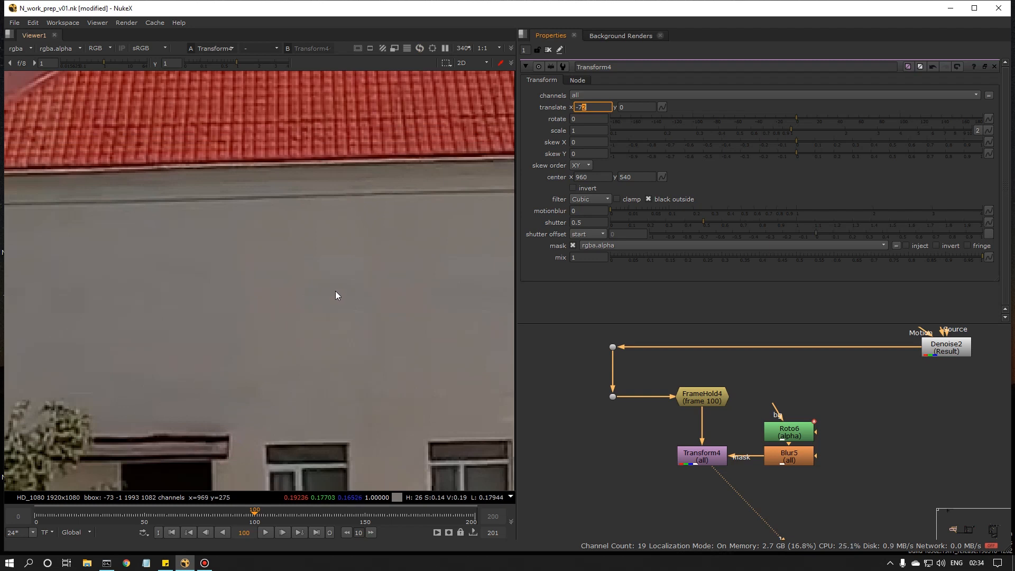
pyautogui.press('Up')
pyautogui.press('Up')
pyautogui.moveTo(462, 368); pyautogui.dragTo(389, 361, button='middle')
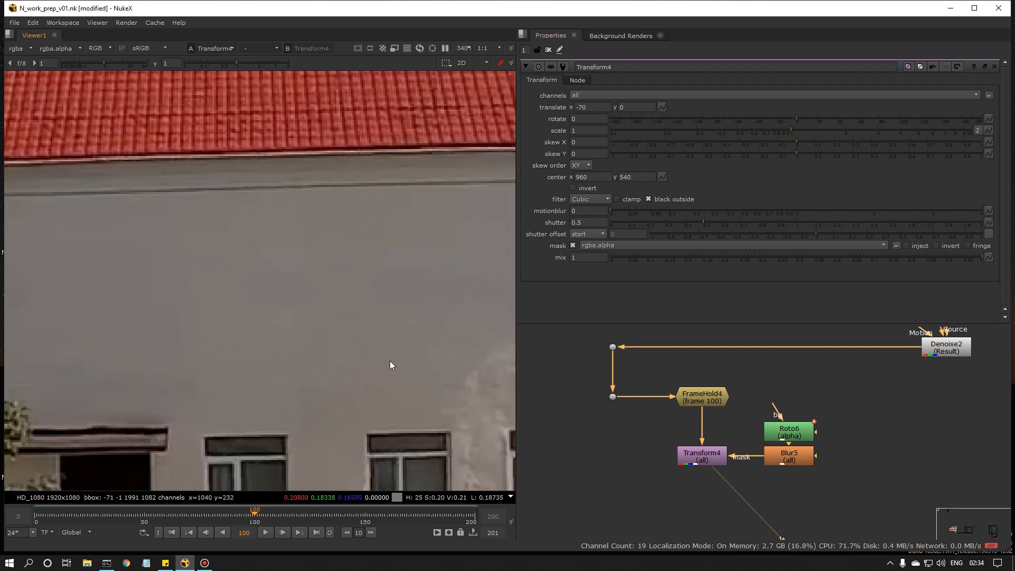
# Step: Examine the patched wall in the red, green and blue channels, toggling the transform off and on to compare
pyautogui.scroll(-5, 346, 325)
pyautogui.scroll(5, 315, 319)
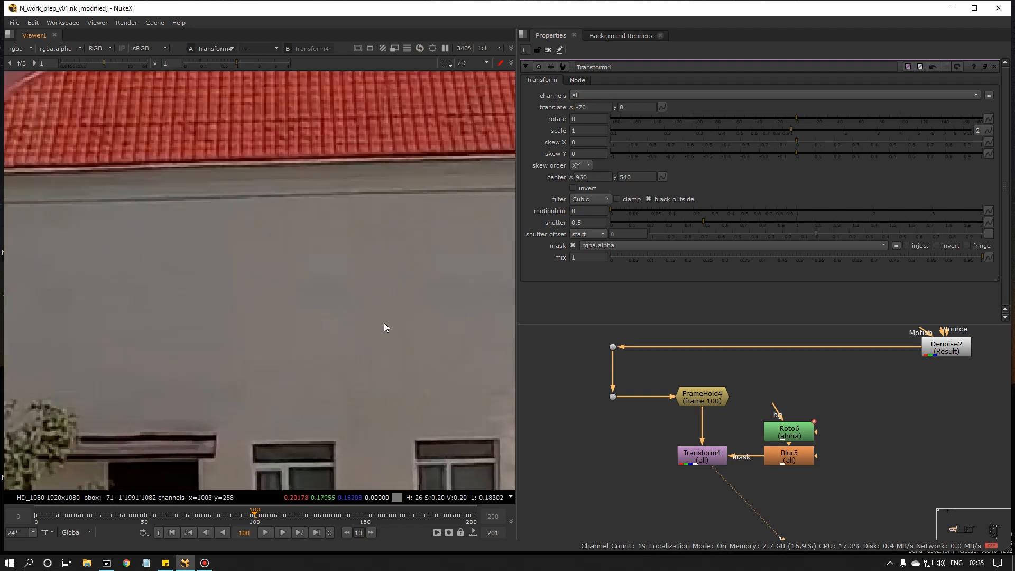
pyautogui.press('b')
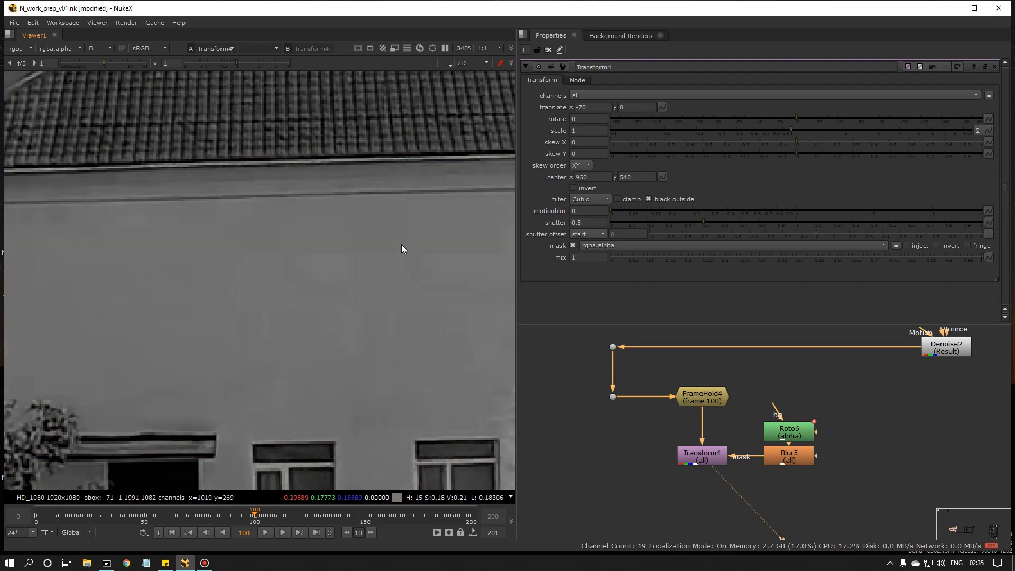
pyautogui.press('r')
pyautogui.scroll(-3, 439, 341)
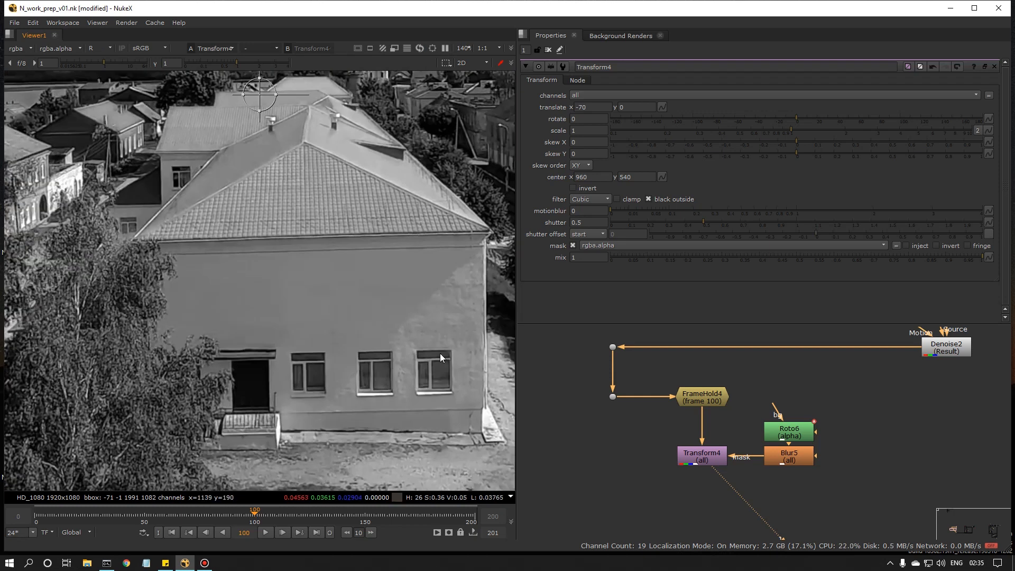
pyautogui.moveTo(746, 438); pyautogui.dragTo(760, 413, button='middle')
pyautogui.click(728, 434)
pyautogui.press('d')
pyautogui.press('d')
pyautogui.press('g')
pyautogui.press('b')
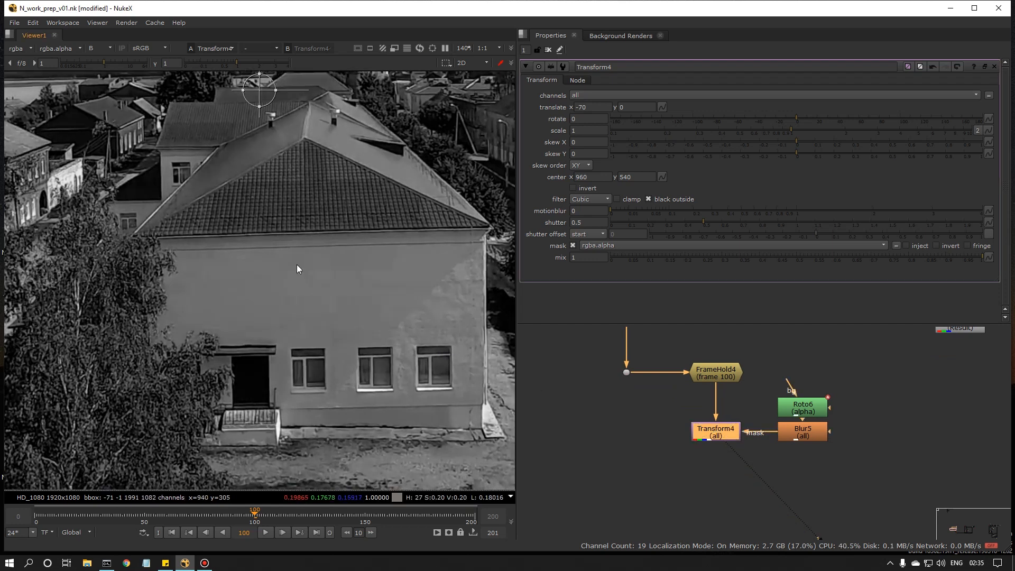
pyautogui.scroll(4, 298, 264)
pyautogui.press('b')
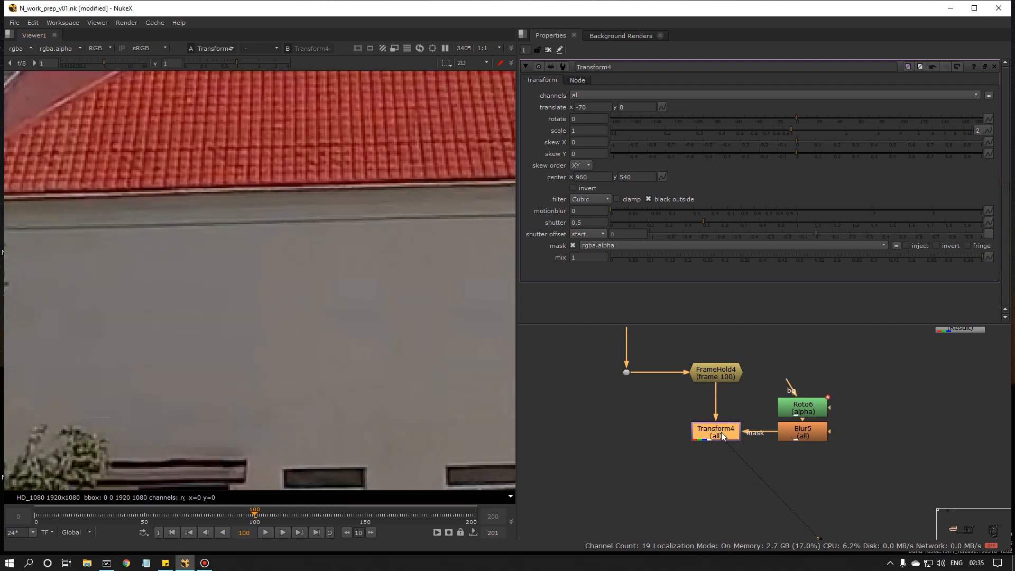
# Step: Move the Roto node higher above the Blur, place a copy of it below the transform and open the copy's properties
pyautogui.click(725, 470)
pyautogui.scroll(-2, 725, 480)
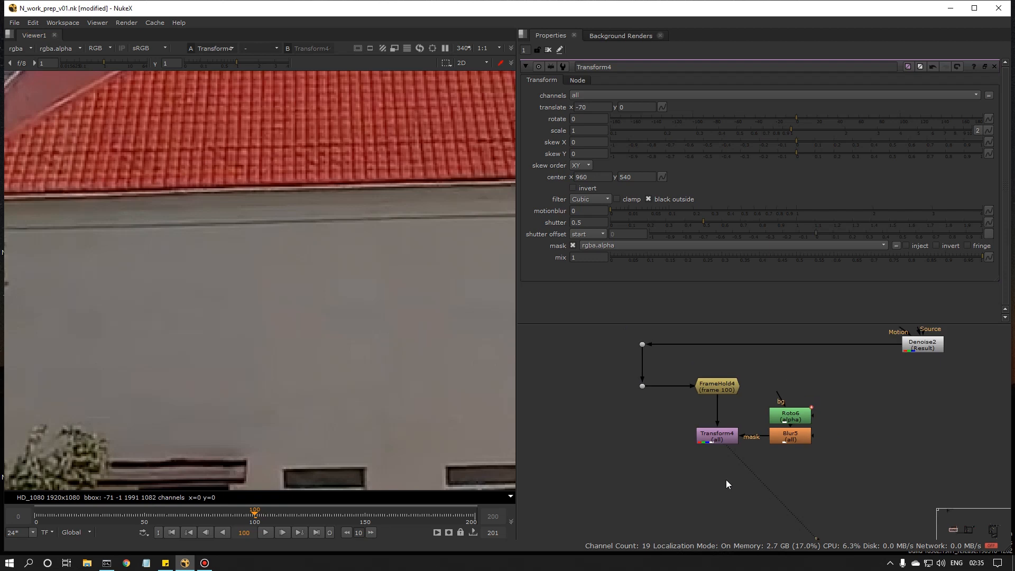
pyautogui.scroll(1, 725, 480)
pyautogui.click(791, 398)
pyautogui.moveTo(792, 397); pyautogui.dragTo(792, 387)
pyautogui.click(722, 417)
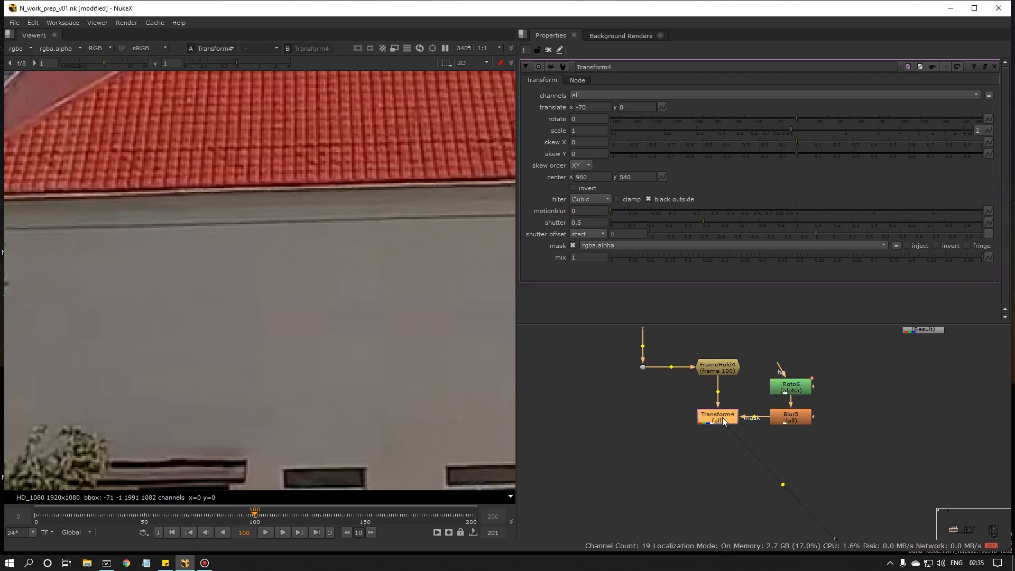
pyautogui.press('o')
pyautogui.moveTo(718, 436); pyautogui.dragTo(717, 456)
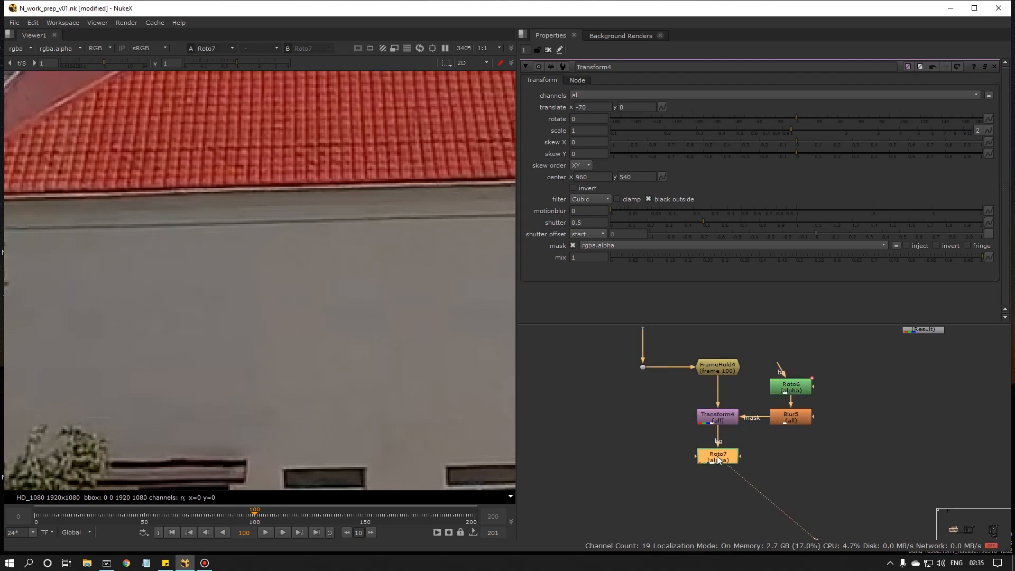
pyautogui.doubleClick(717, 455)
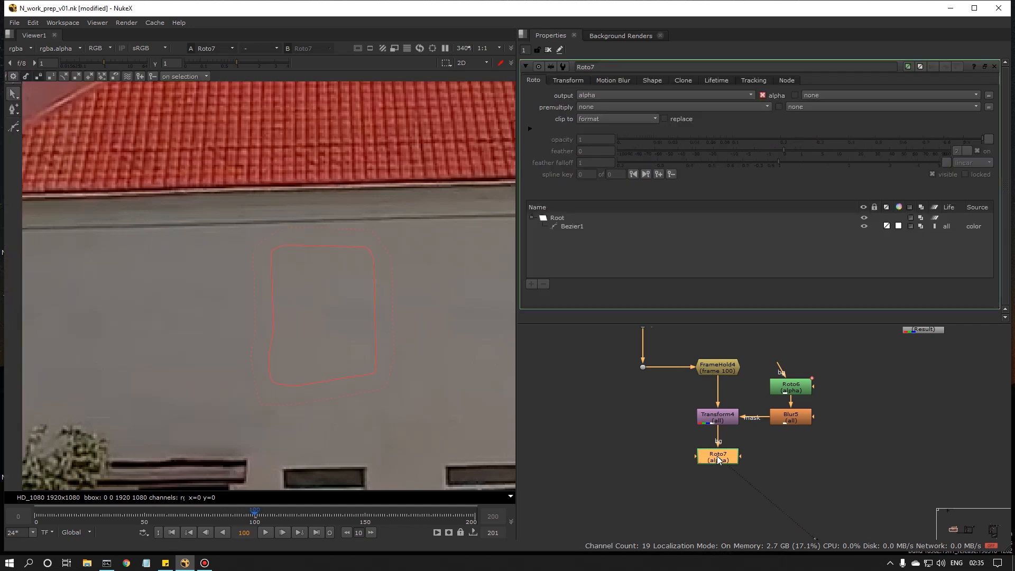
# Step: Set the copied Roto node's premultiply to rgb and view its alpha channel
pyautogui.click(375, 283)
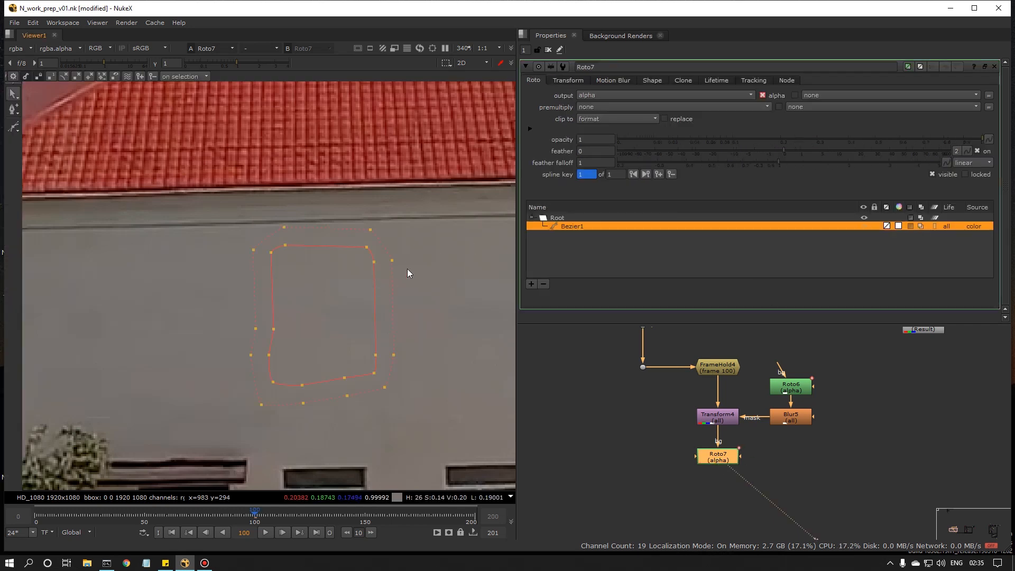
pyautogui.click(612, 107)
pyautogui.click(617, 132)
pyautogui.press('a')
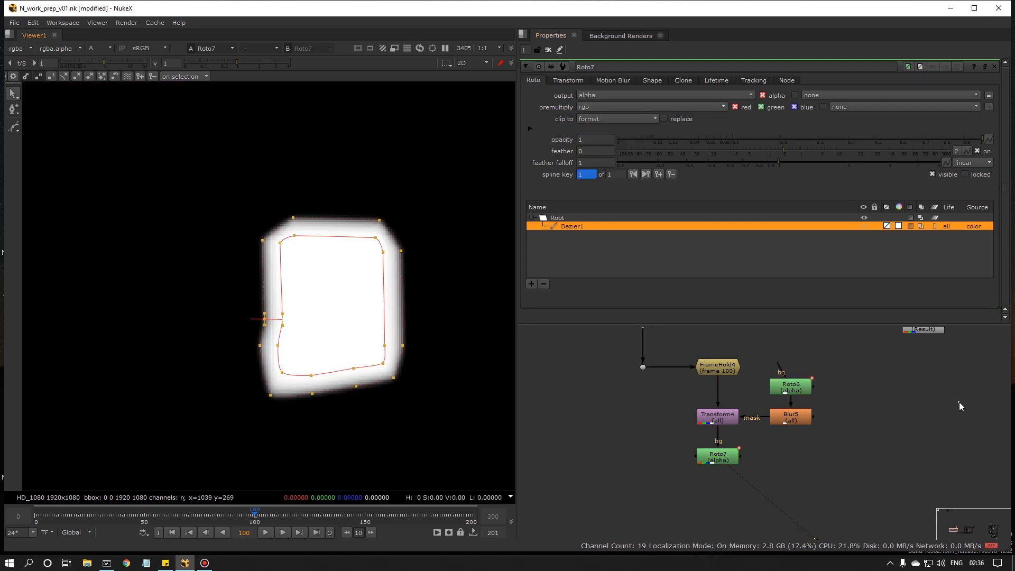
# Step: Try shifting the original Roto node's shape away from the patch to check the copied Roto's alpha, and undo the move
pyautogui.doubleClick(791, 386)
pyautogui.moveTo(158, 321); pyautogui.dragTo(119, 319)
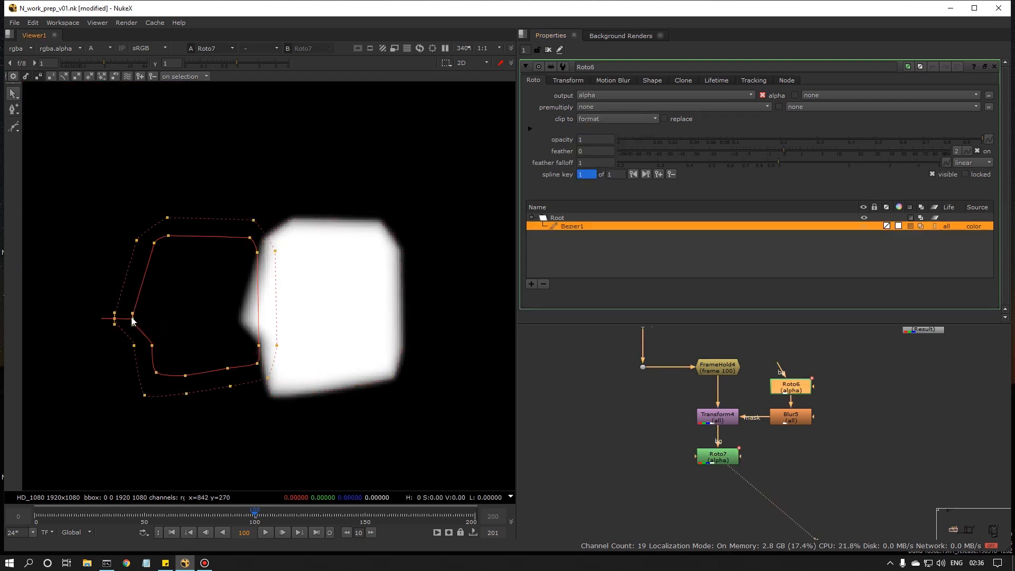
pyautogui.hotkey('ctrl', 'z')
# Step: Turn on replace in the copied Roto node so it overwrites the incoming alpha
pyautogui.click(719, 459)
pyautogui.doubleClick(718, 461)
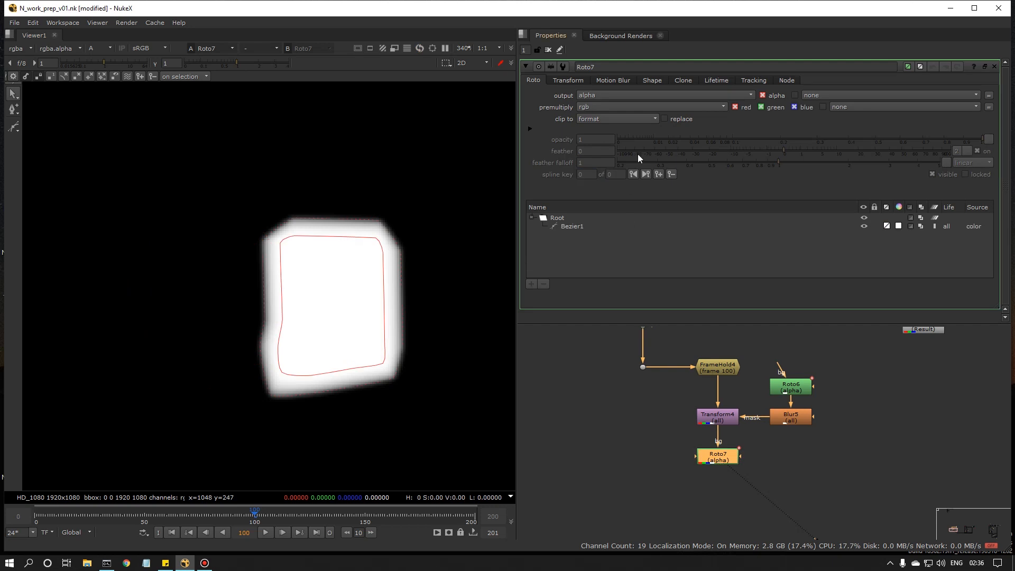
pyautogui.click(299, 322)
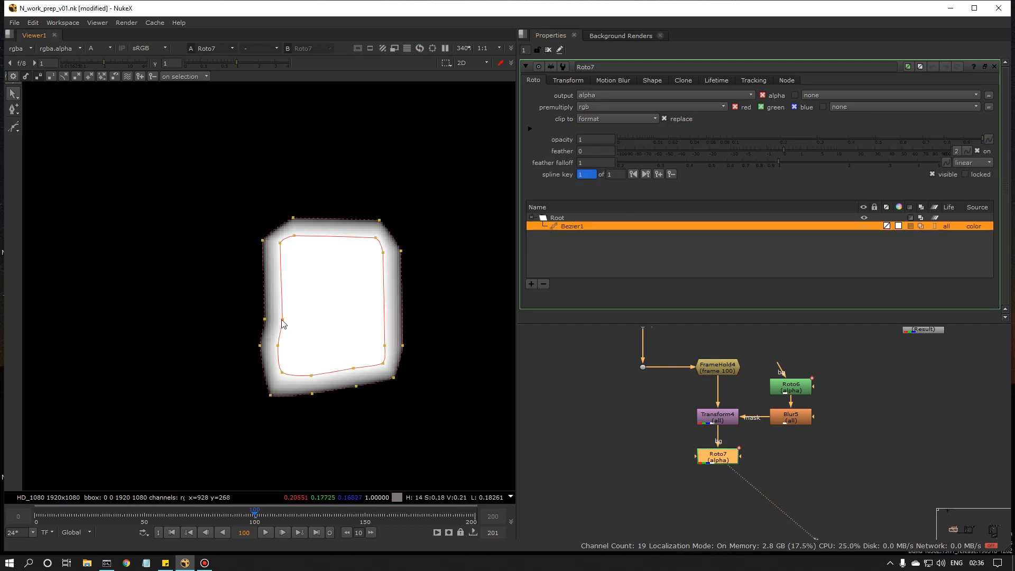
# Step: Return the viewer to RGB and enlarge the copied Roto's whole shape in width and height around the patch
pyautogui.hotkey('ctrl', 'a')
pyautogui.press('a')
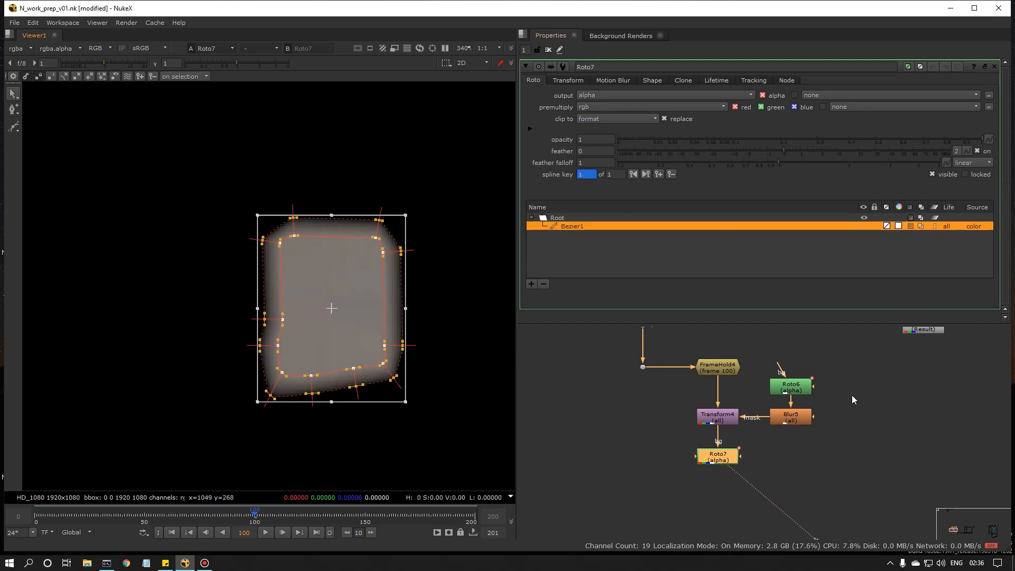
pyautogui.click(707, 419)
pyautogui.click(714, 459)
pyautogui.moveTo(406, 309); pyautogui.dragTo(419, 309)
pyautogui.moveTo(334, 399); pyautogui.dragTo(334, 406)
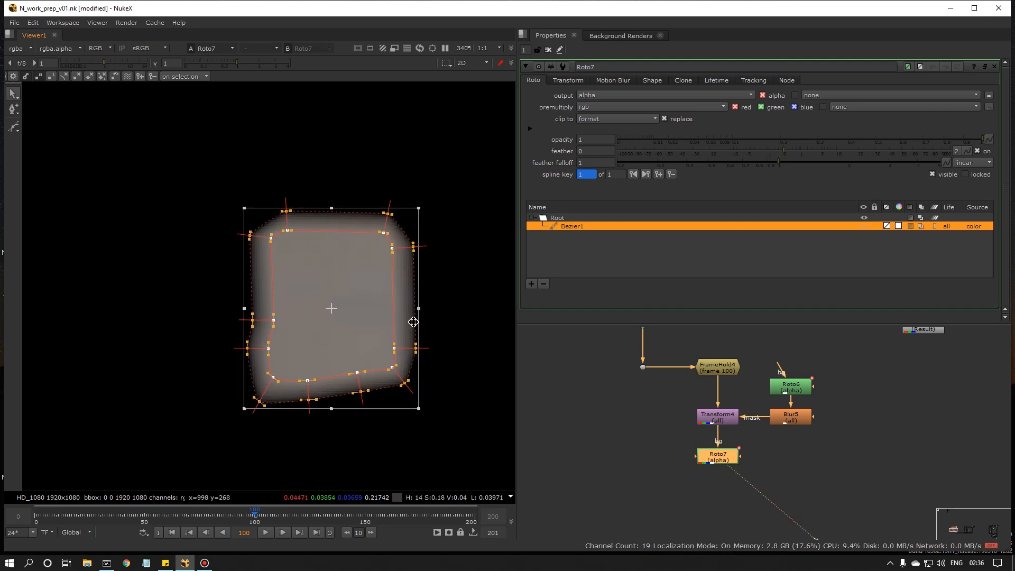
pyautogui.moveTo(419, 310); pyautogui.dragTo(428, 311)
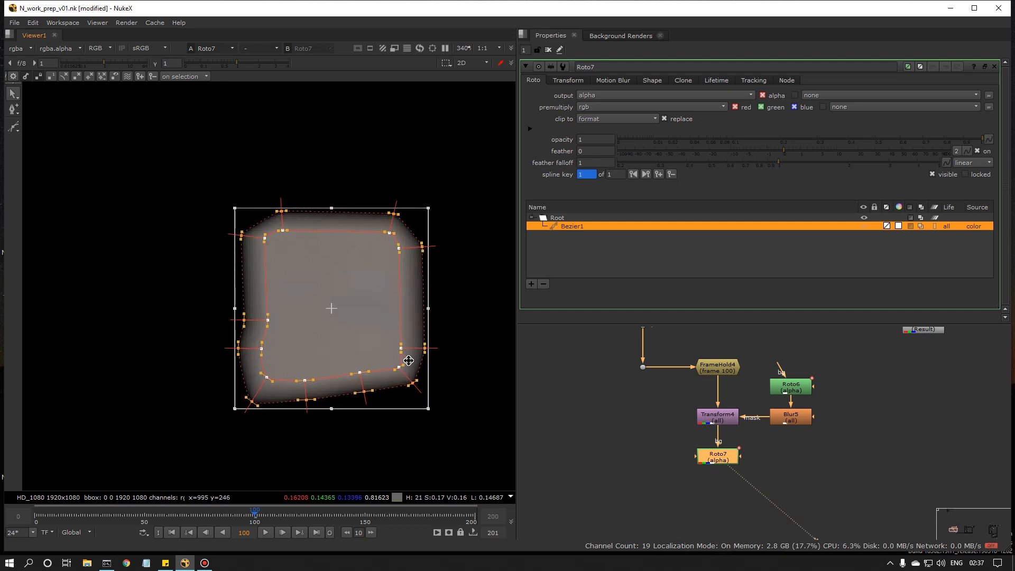
pyautogui.scroll(-4, 418, 366)
pyautogui.scroll(-2, 426, 373)
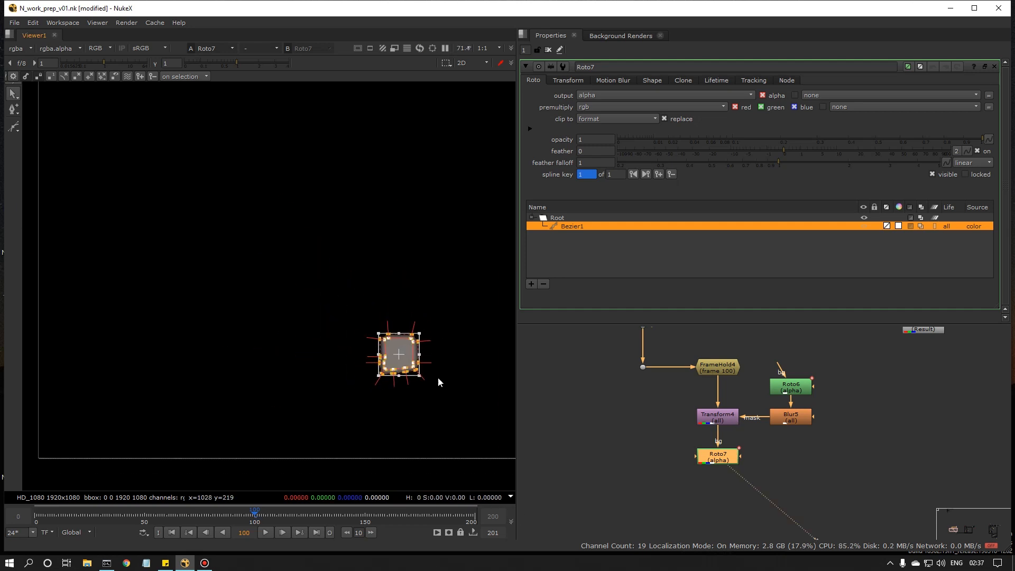
pyautogui.moveTo(420, 390); pyautogui.dragTo(398, 390, button='middle')
pyautogui.click(405, 373)
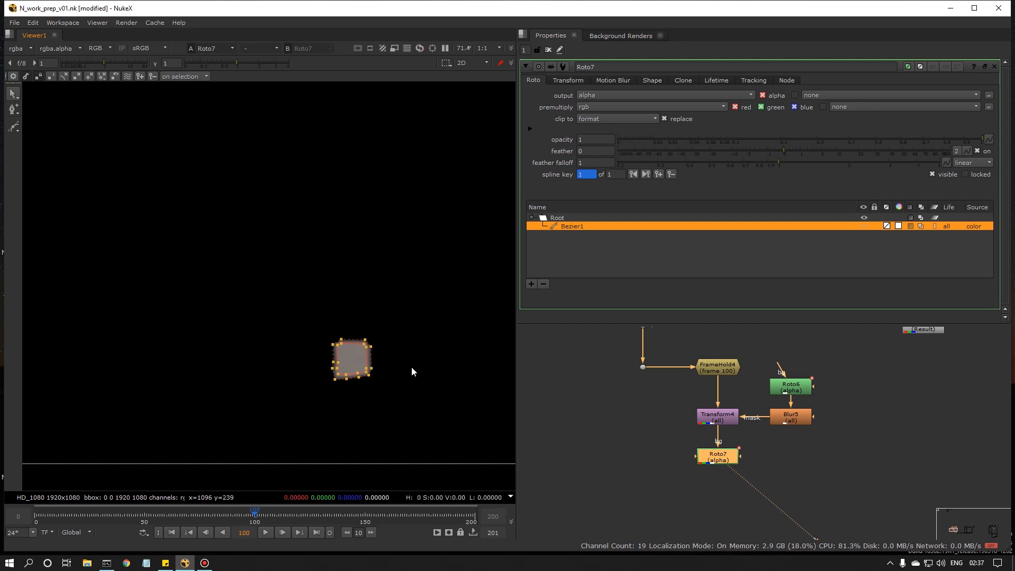
pyautogui.click(412, 368)
pyautogui.click(763, 436)
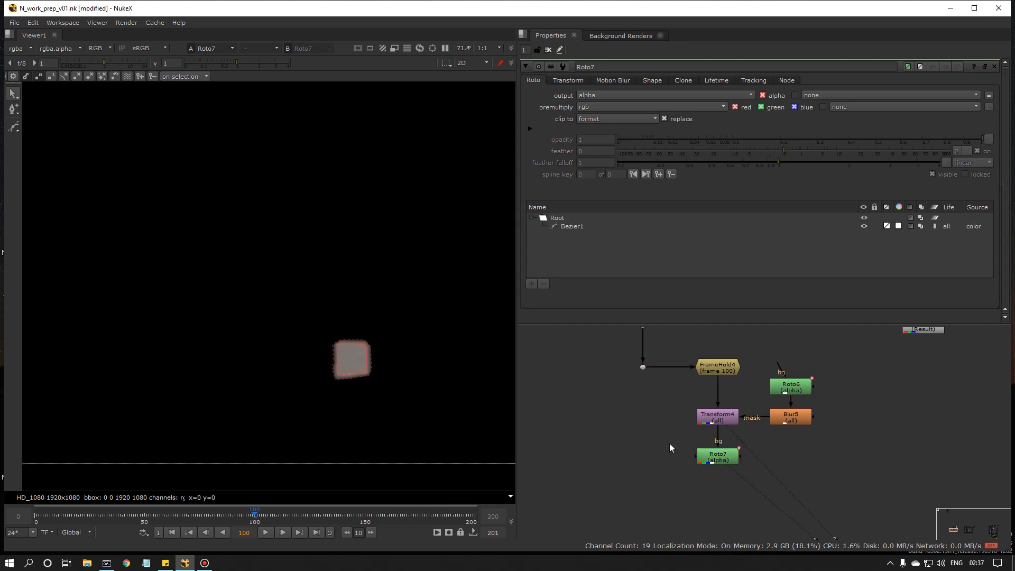
# Step: Add a CameraTracker node, connect its source to the drone footage Read node and place it beside that node
pyautogui.moveTo(731, 460); pyautogui.dragTo(661, 510, button='middle')
pyautogui.scroll(-1, 706, 471)
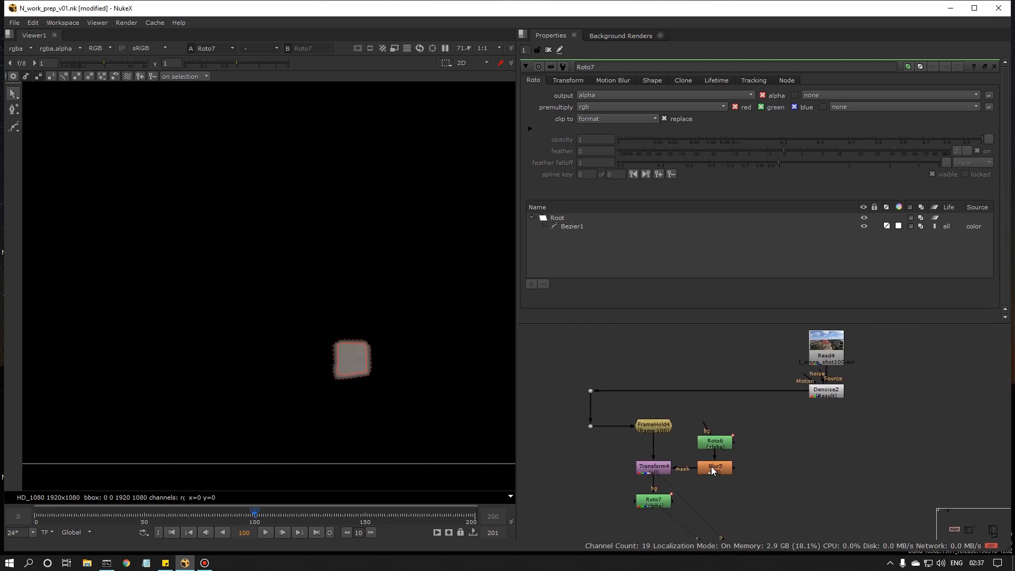
pyautogui.moveTo(827, 430); pyautogui.dragTo(742, 444, button='middle')
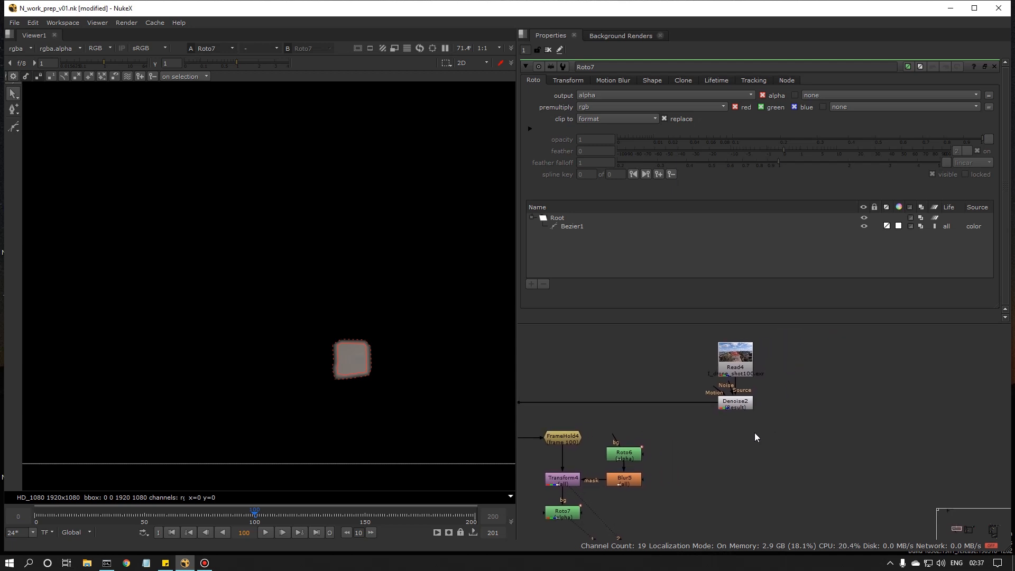
pyautogui.press('Tab')
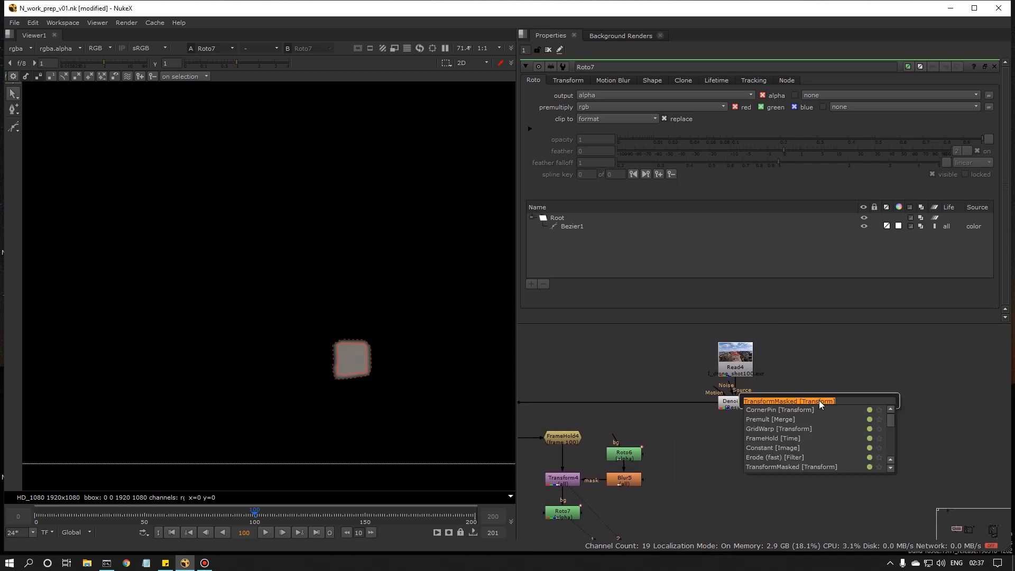
pyautogui.write('camer')
pyautogui.click(814, 409)
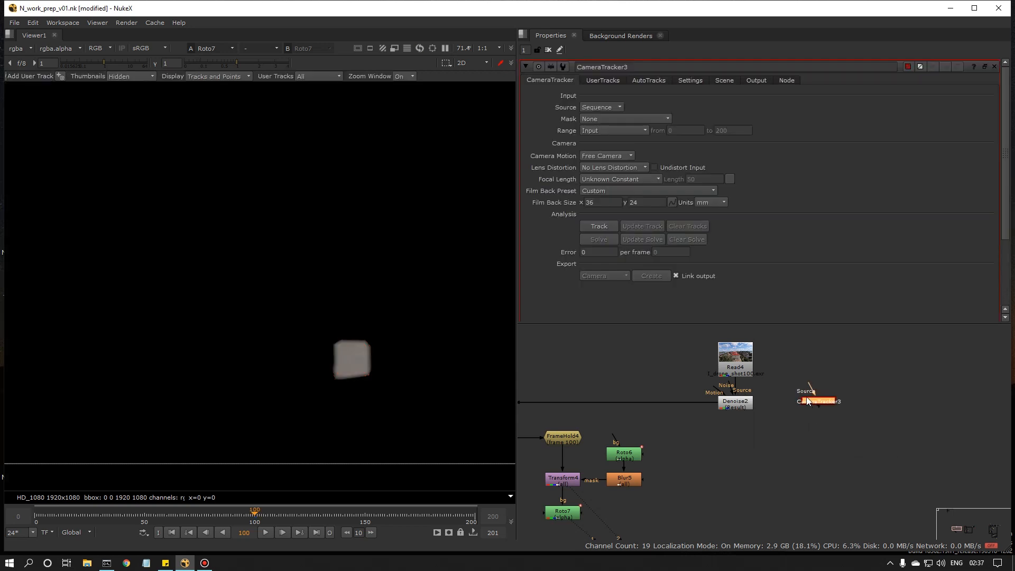
pyautogui.moveTo(779, 380); pyautogui.dragTo(738, 357)
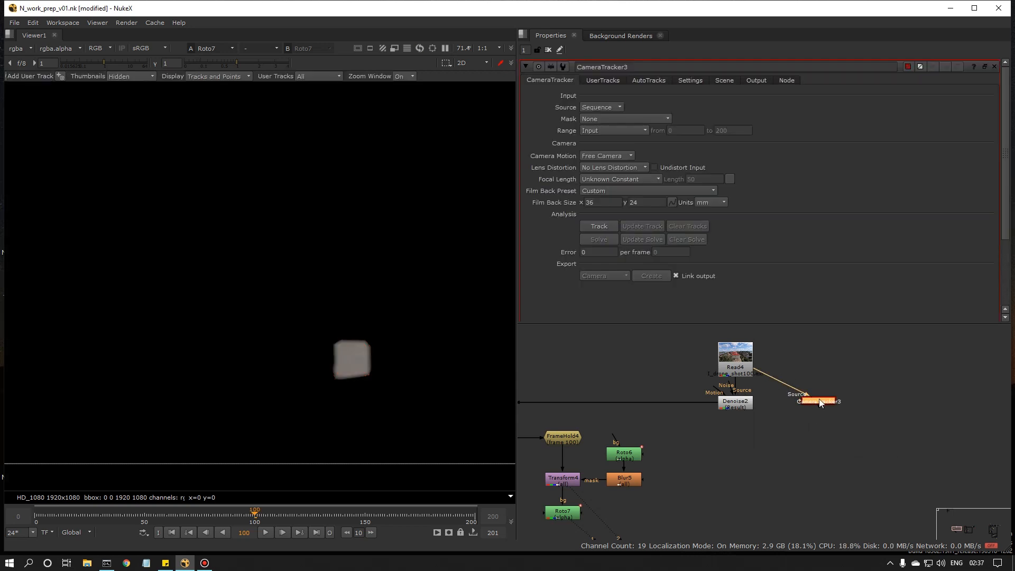
pyautogui.moveTo(820, 405); pyautogui.dragTo(828, 365)
pyautogui.scroll(4, 841, 381)
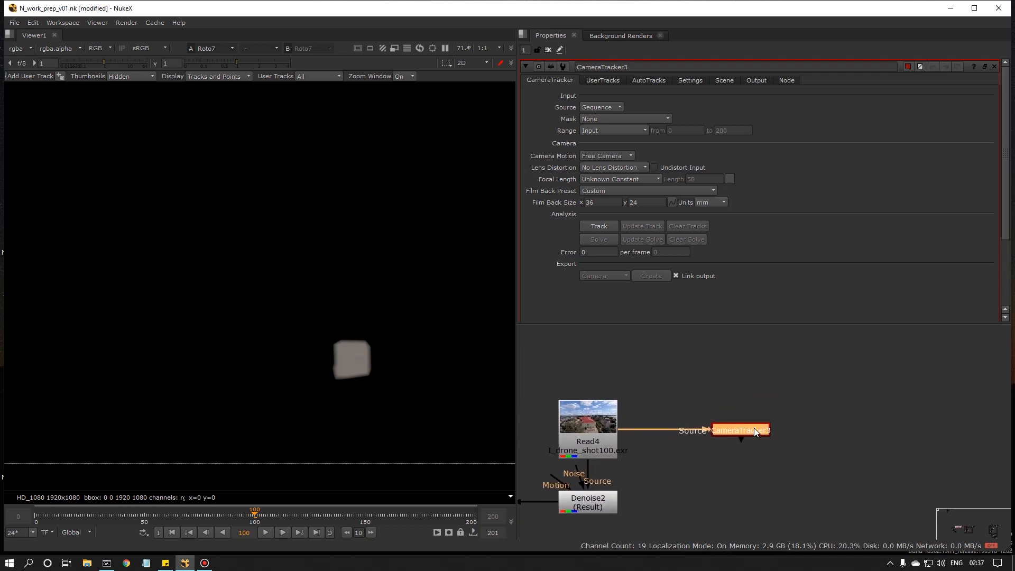
# Step: View the drone footage and set the CameraTracker's lens distortion to Unknown Lens, keeping the mask at None and camera motion at Free Camera
pyautogui.click(669, 118)
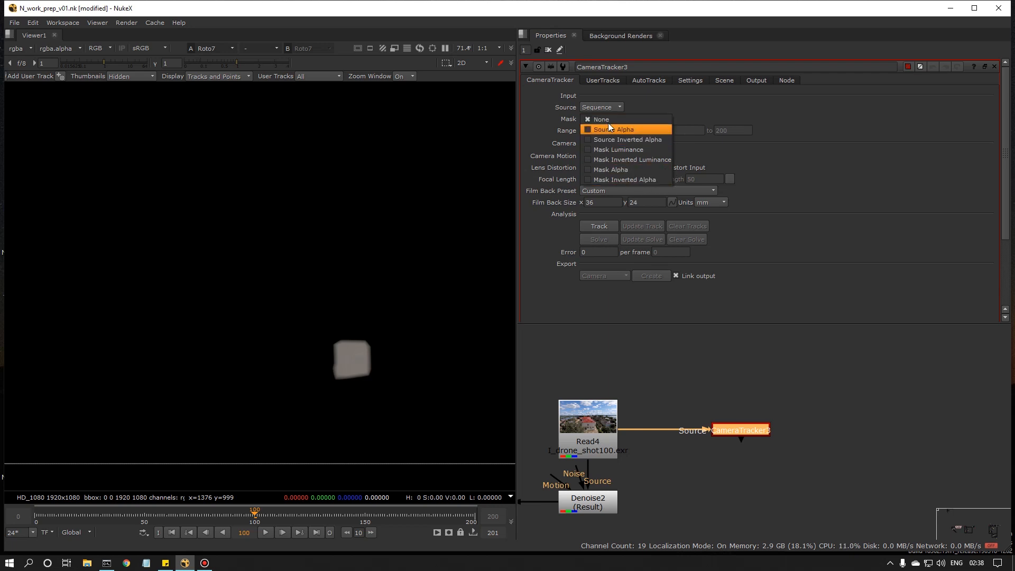
pyautogui.click(712, 114)
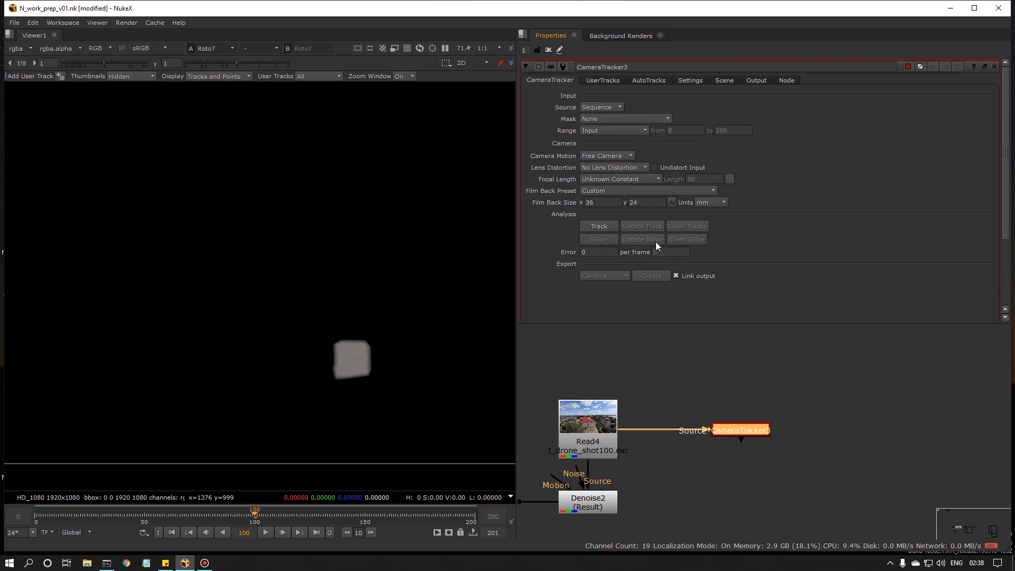
pyautogui.click(603, 421)
pyautogui.press('1')
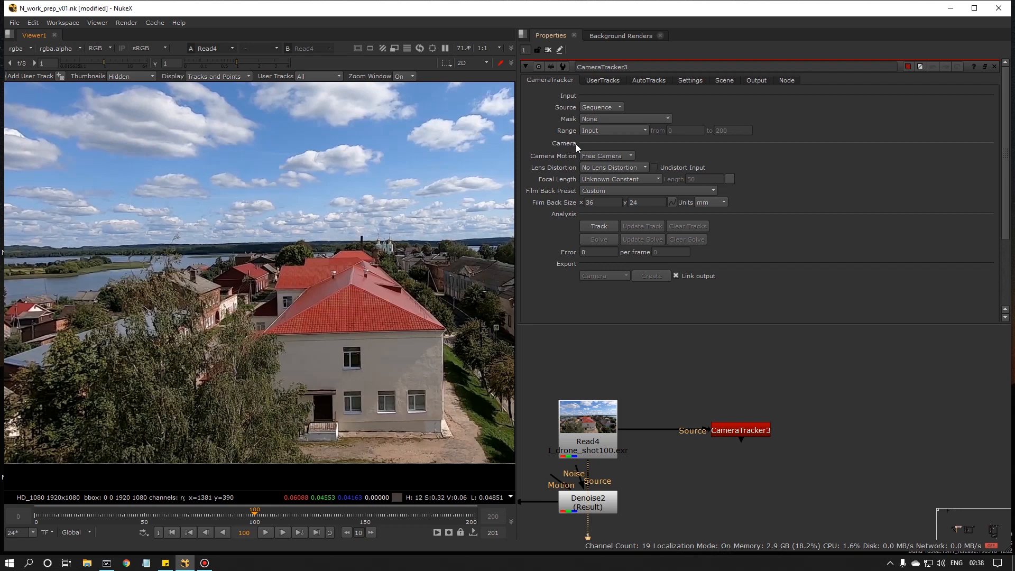
pyautogui.click(620, 155)
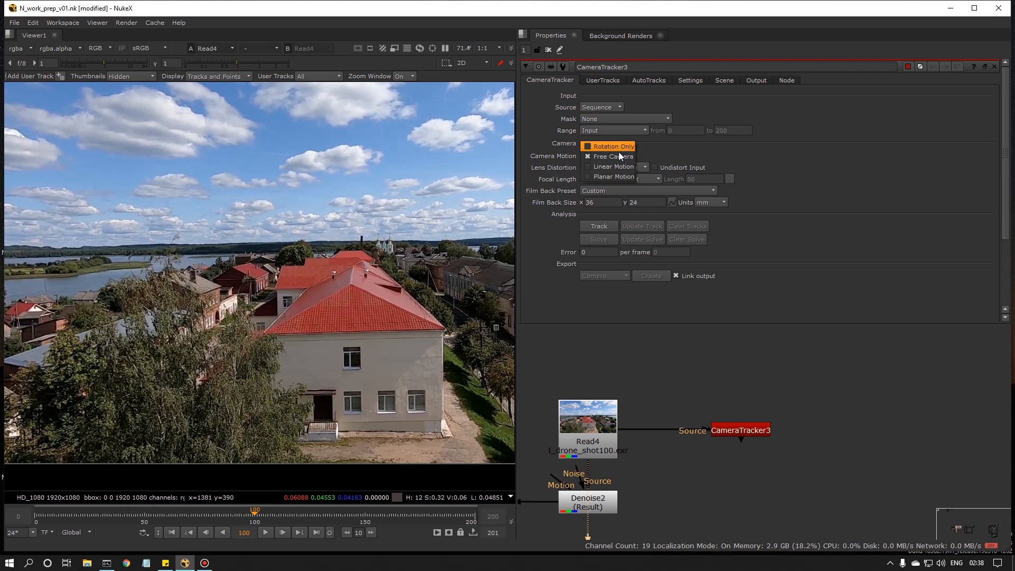
pyautogui.click(688, 150)
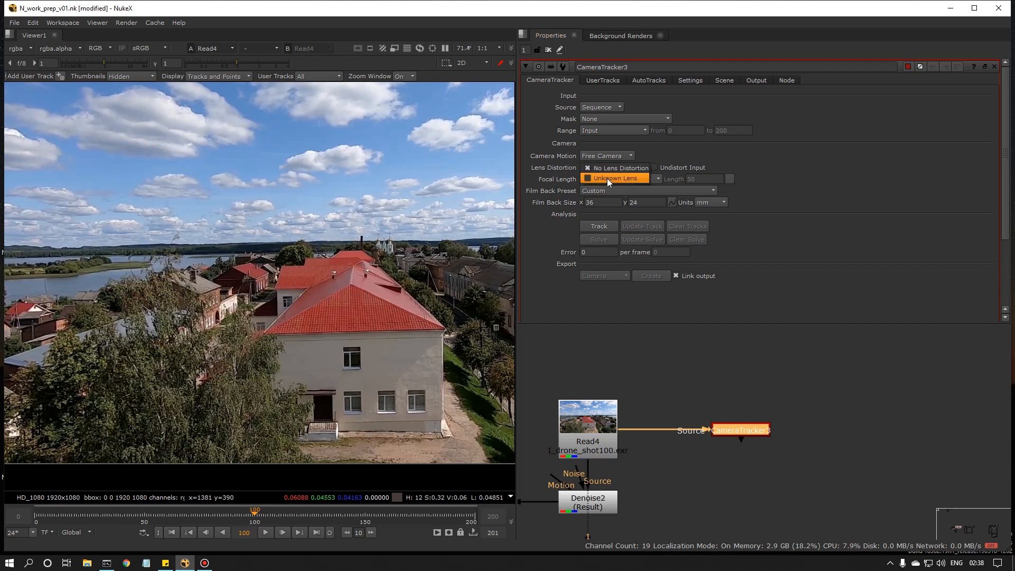
pyautogui.click(610, 178)
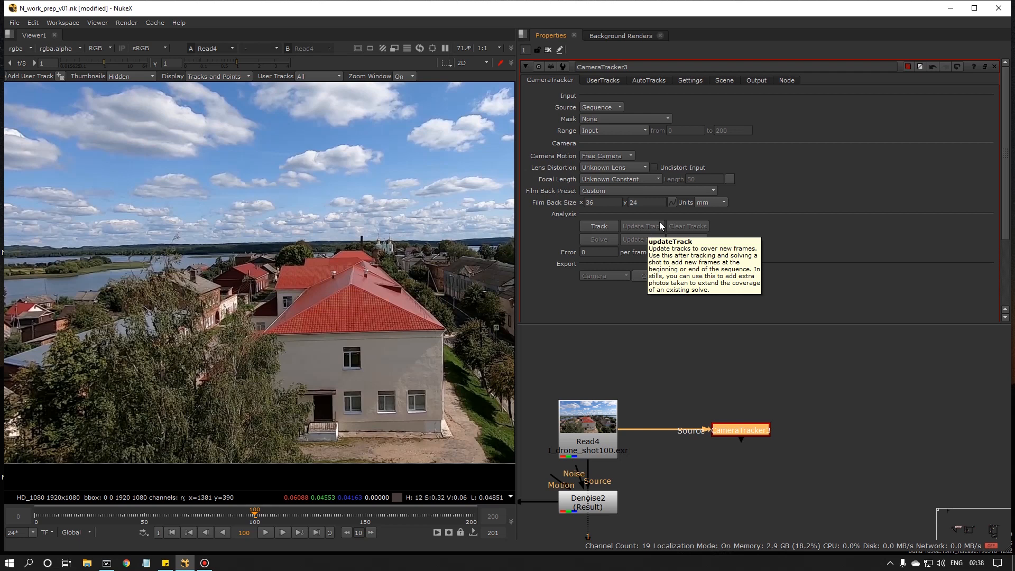
# Step: Turn on Preview Features in the CameraTracker settings and compare the footage with the viewer overlay off and on
pyautogui.click(687, 80)
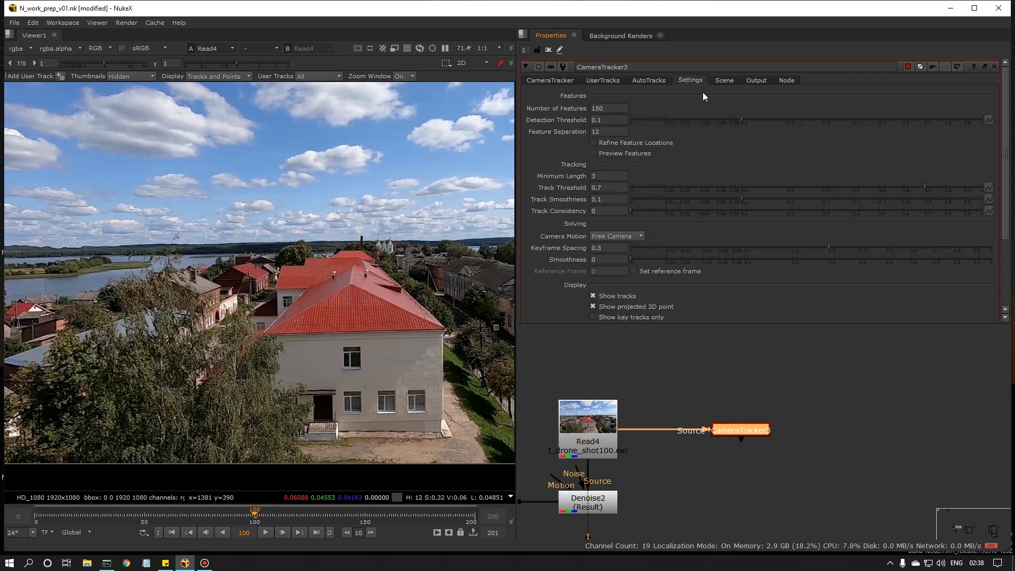
pyautogui.doubleClick(610, 108)
pyautogui.click(718, 146)
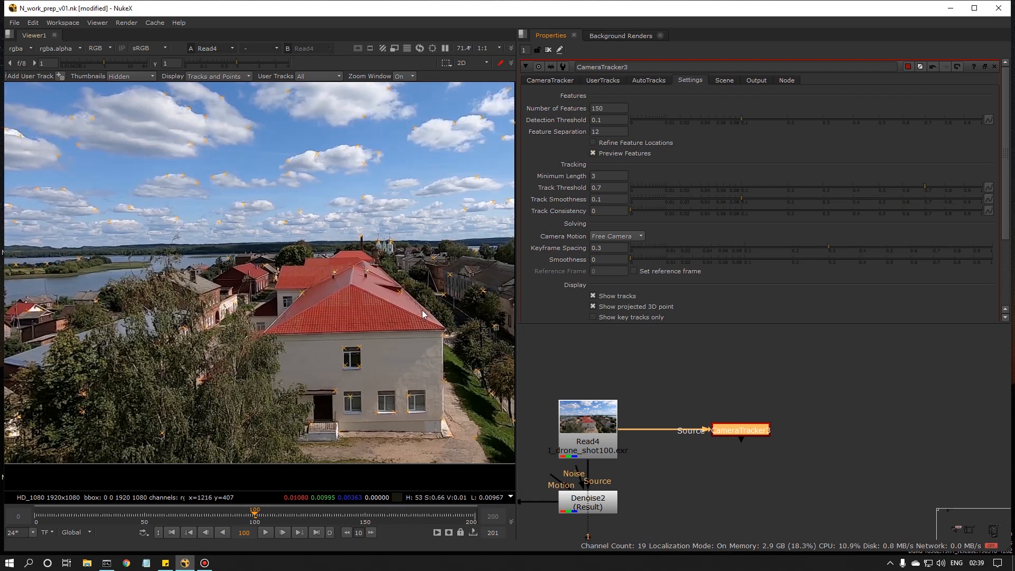
pyautogui.scroll(-2, 370, 245)
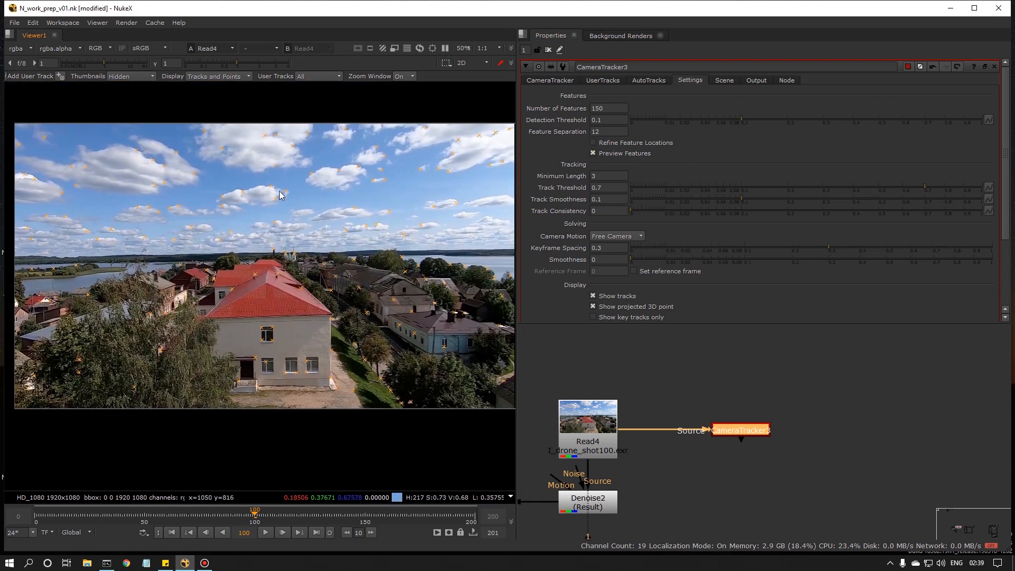
pyautogui.press('o')
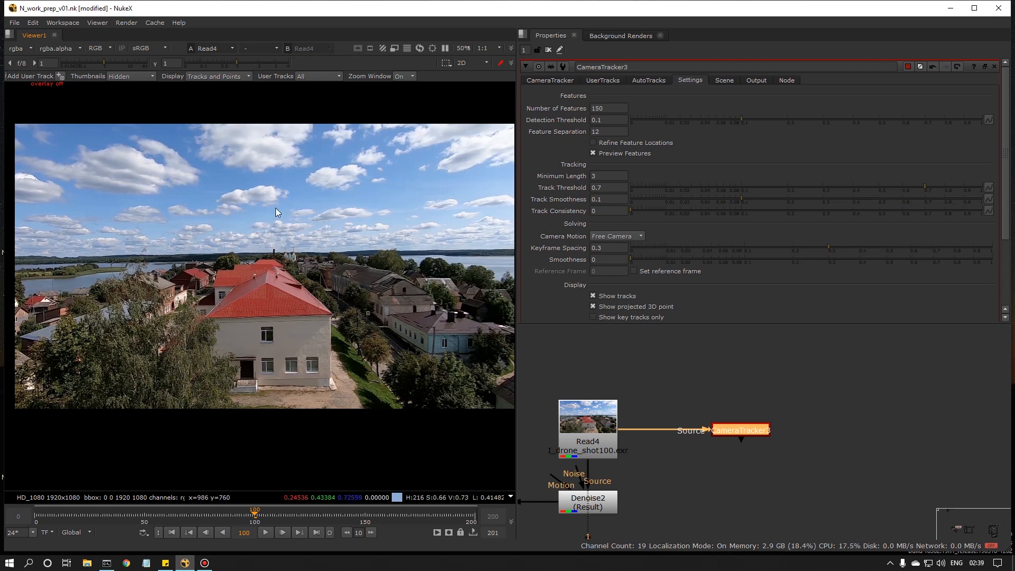
pyautogui.press('o')
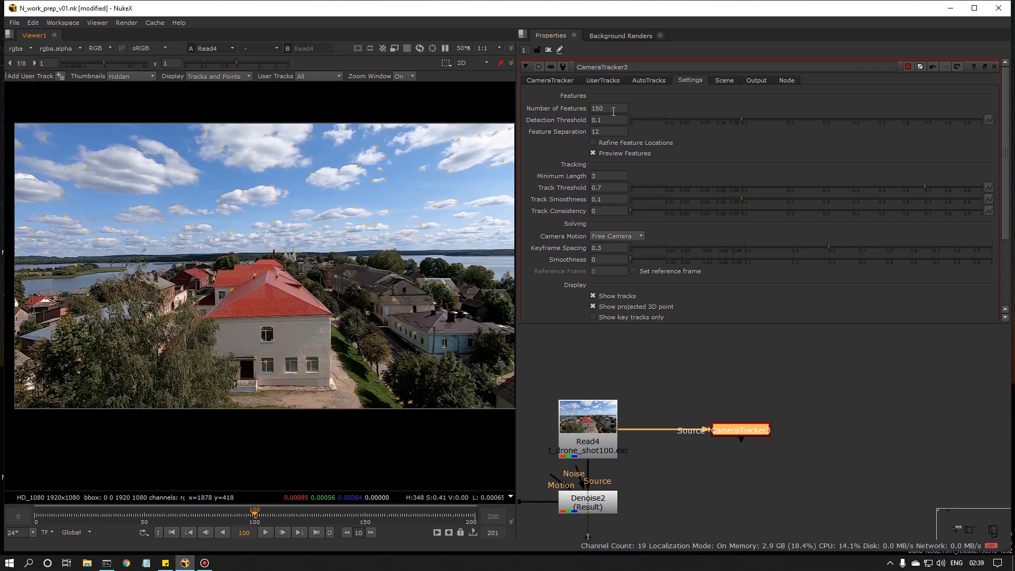
# Step: Set the CameraTracker's number of features to 400 and maximize the program window
pyautogui.moveTo(612, 109); pyautogui.dragTo(550, 114)
pyautogui.write('400')
pyautogui.press('Return')
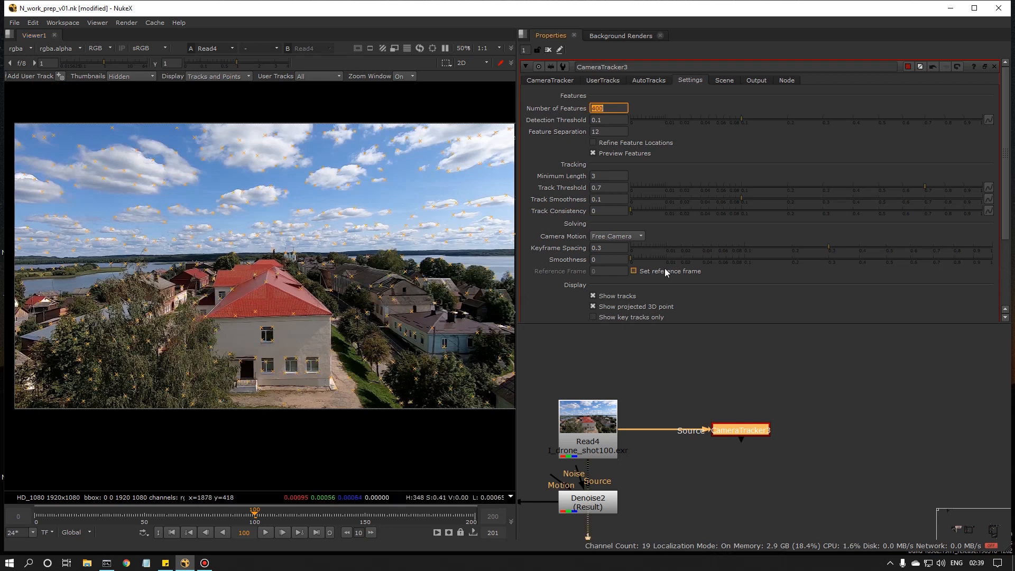
pyautogui.click(975, 8)
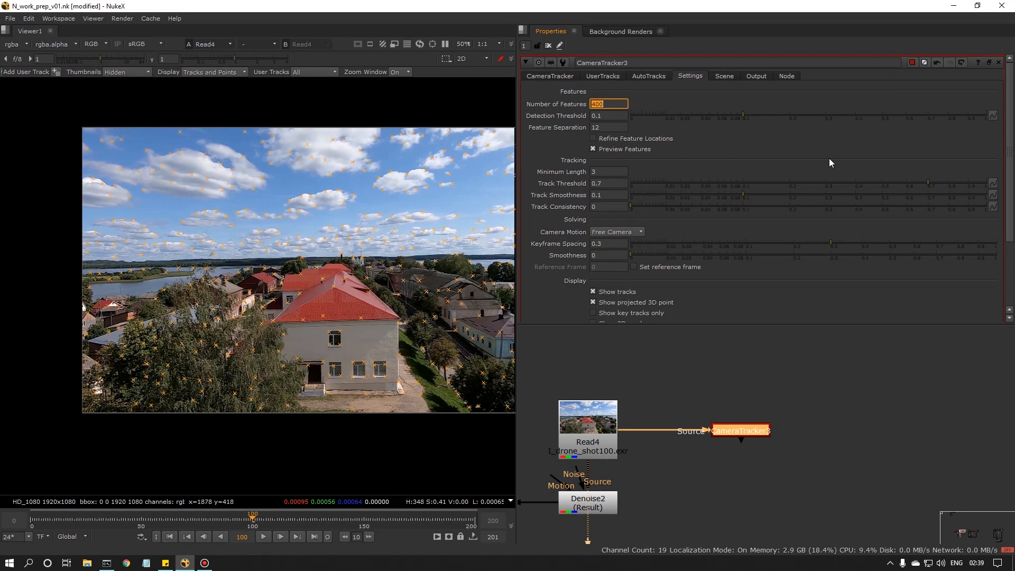
pyautogui.click(636, 361)
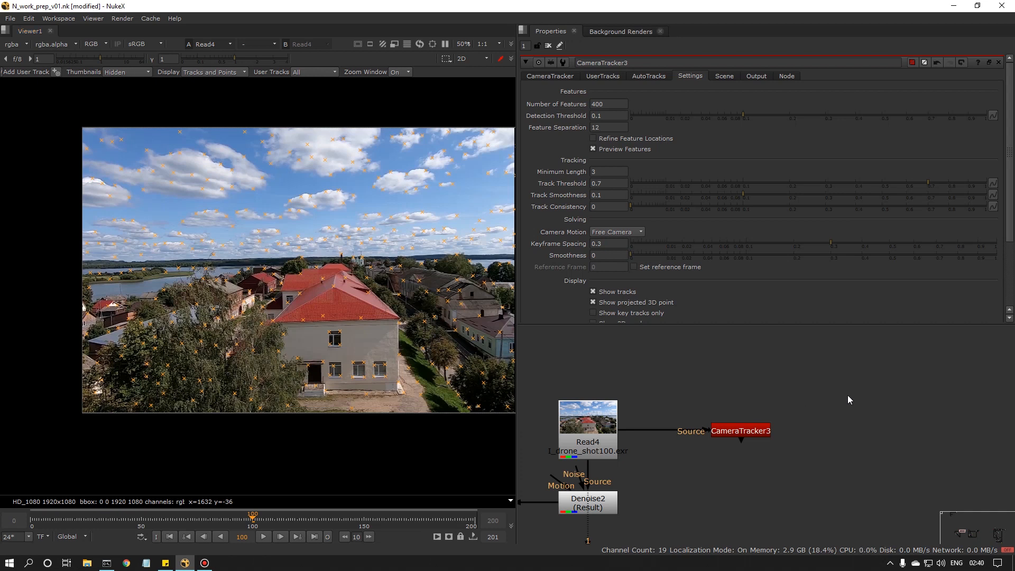
# Step: Add a Roto node, outline the foreground tree with a Bezier at frame 100 and refit the shape at frame 0
pyautogui.press('o')
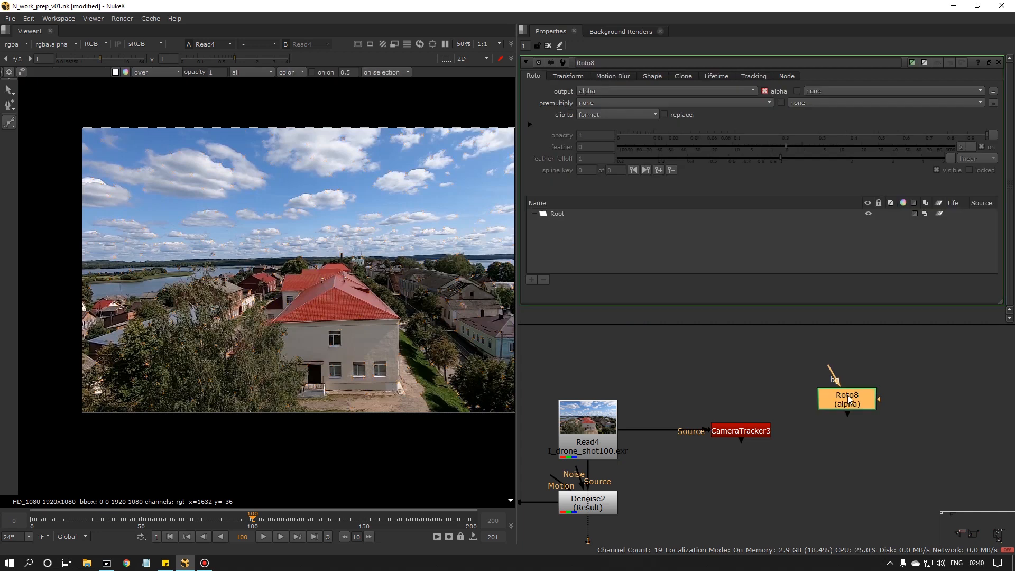
pyautogui.hotkey('ctrl', 'v')
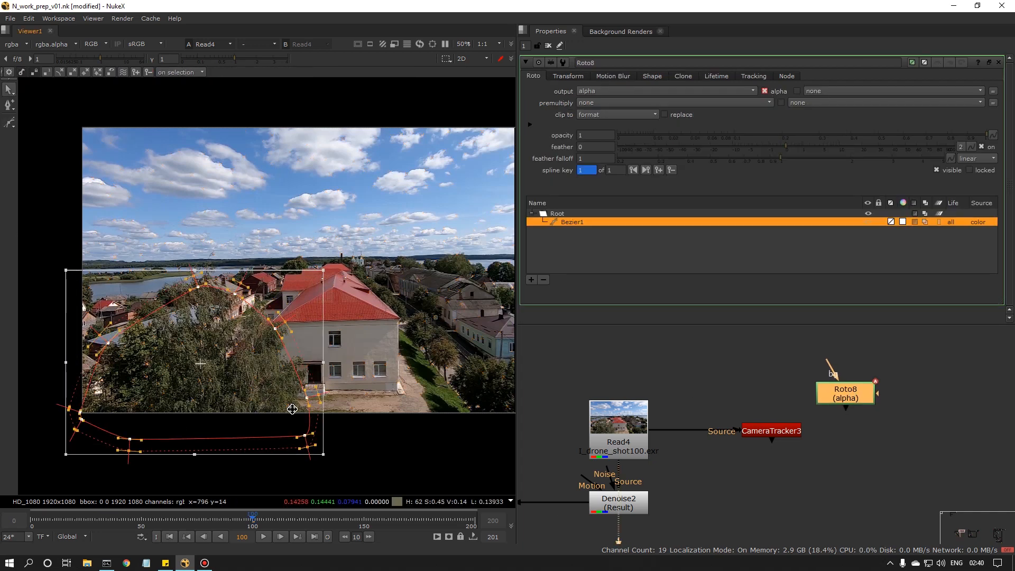
pyautogui.click(32, 521)
pyautogui.scroll(3, 397, 309)
pyautogui.moveTo(200, 364); pyautogui.dragTo(255, 323)
pyautogui.moveTo(301, 448); pyautogui.dragTo(307, 438)
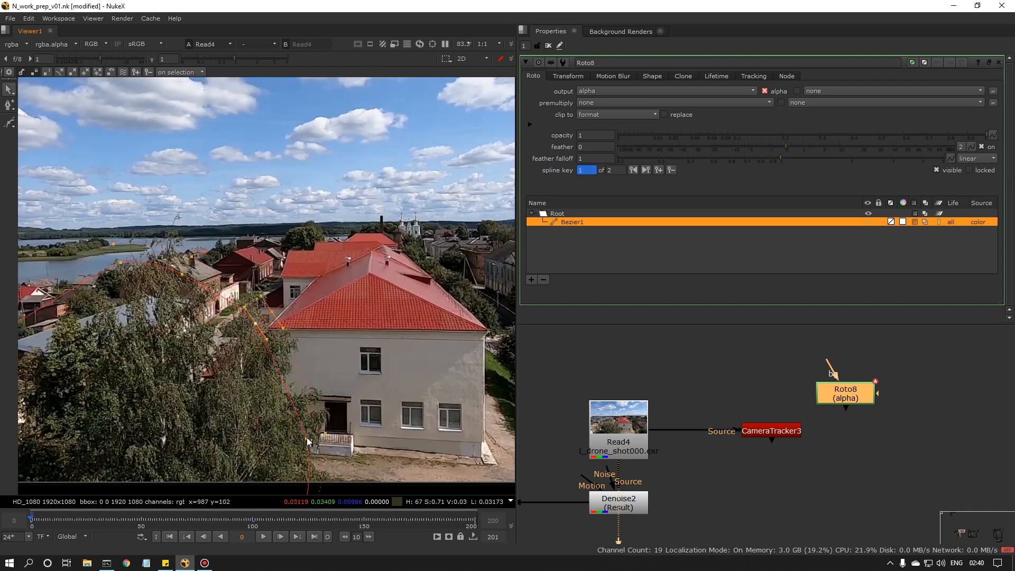
# Step: Keyframe the tree's Bezier at frame 200 by moving the shape and adjusting its points to fit the tree
pyautogui.click(475, 523)
pyautogui.scroll(-5, 317, 309)
pyautogui.moveTo(136, 274); pyautogui.dragTo(353, 428)
pyautogui.moveTo(318, 328); pyautogui.dragTo(238, 329)
pyautogui.scroll(4, 258, 321)
pyautogui.moveTo(270, 290); pyautogui.dragTo(198, 498)
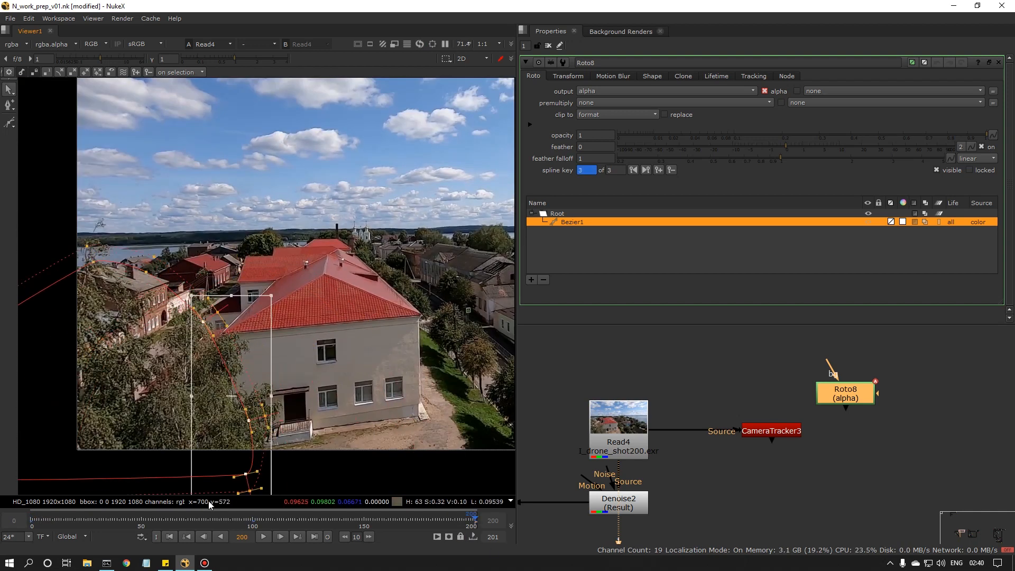
pyautogui.moveTo(255, 475); pyautogui.dragTo(254, 471)
pyautogui.moveTo(92, 263); pyautogui.dragTo(86, 253)
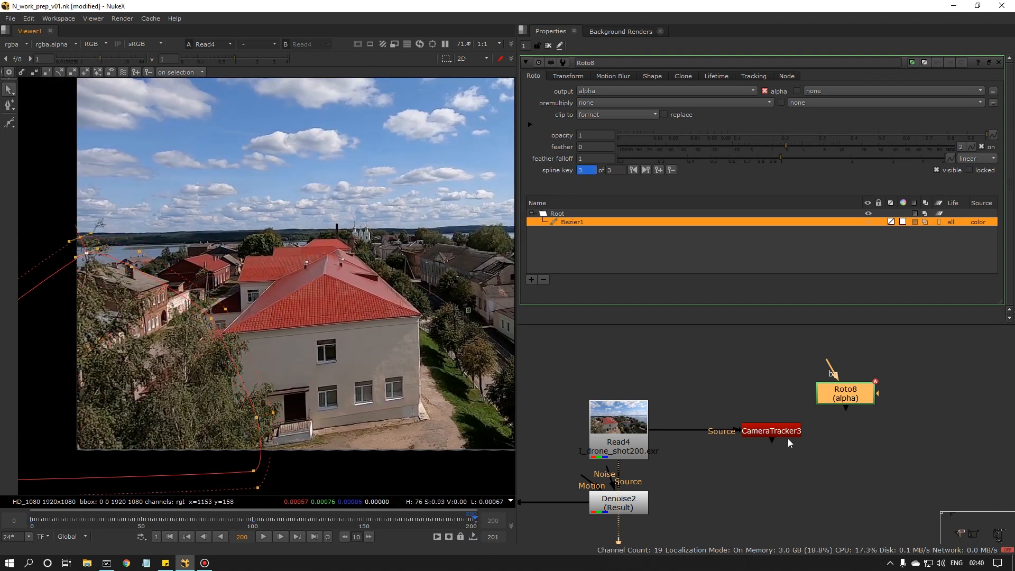
# Step: Connect the tree Roto to the CameraTracker's mask input and reopen the tracker's properties
pyautogui.moveTo(787, 436); pyautogui.dragTo(827, 398)
pyautogui.moveTo(764, 478); pyautogui.dragTo(776, 429)
pyautogui.doubleClick(776, 429)
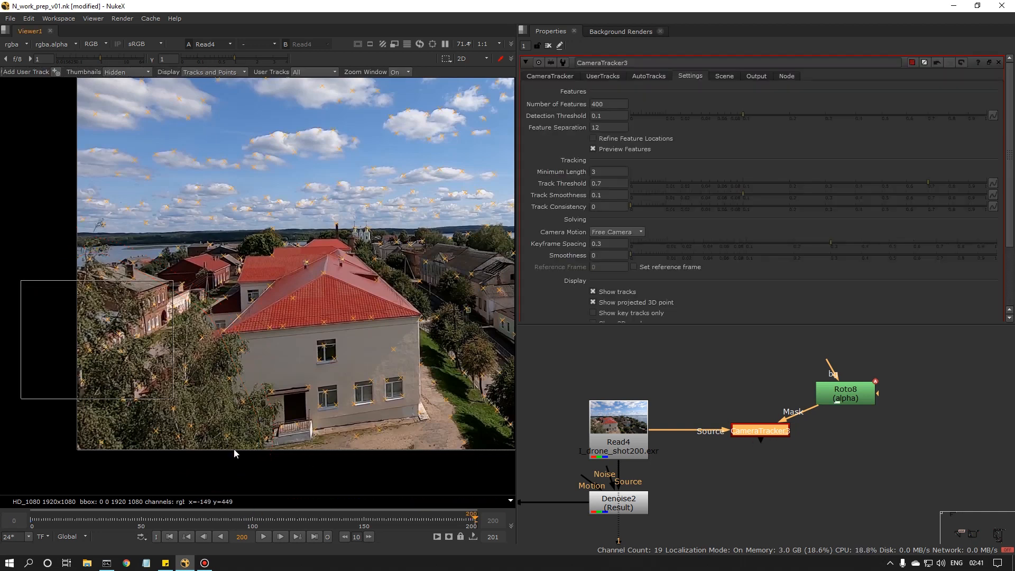
# Step: Go to frame 100 and set the CameraTracker's mask to Mask Alpha
pyautogui.click(252, 525)
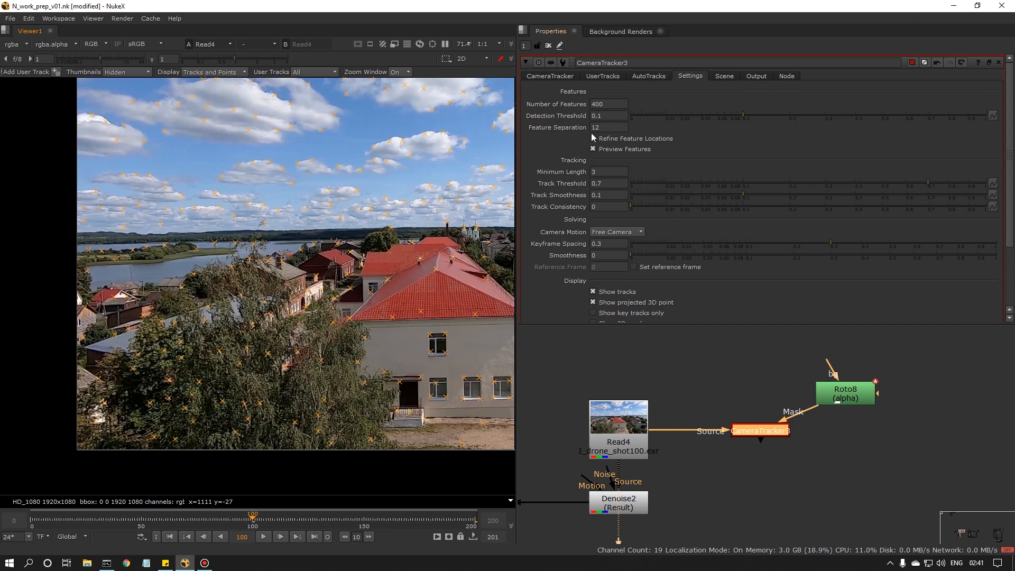
pyautogui.click(565, 77)
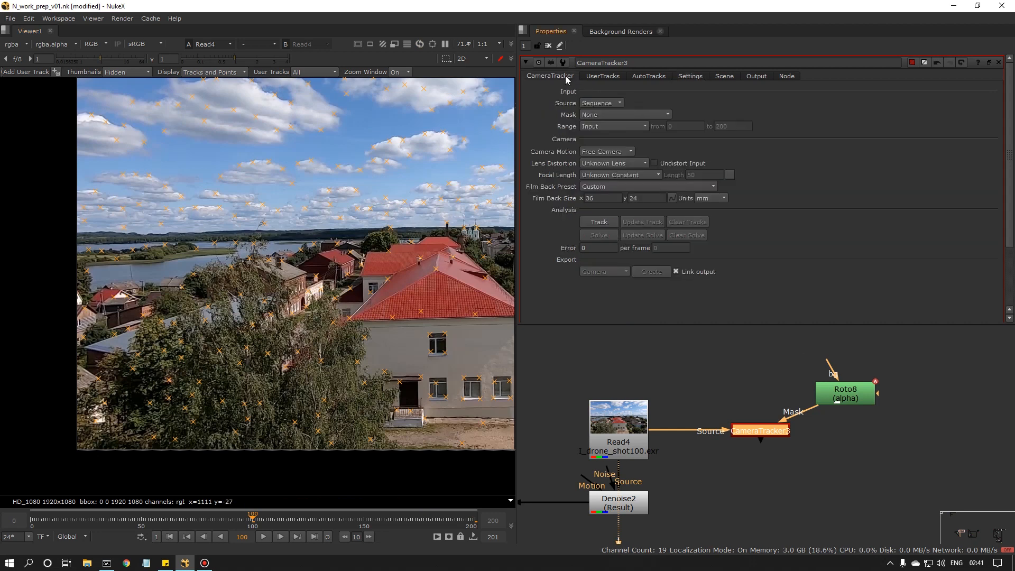
pyautogui.click(610, 114)
pyautogui.click(603, 164)
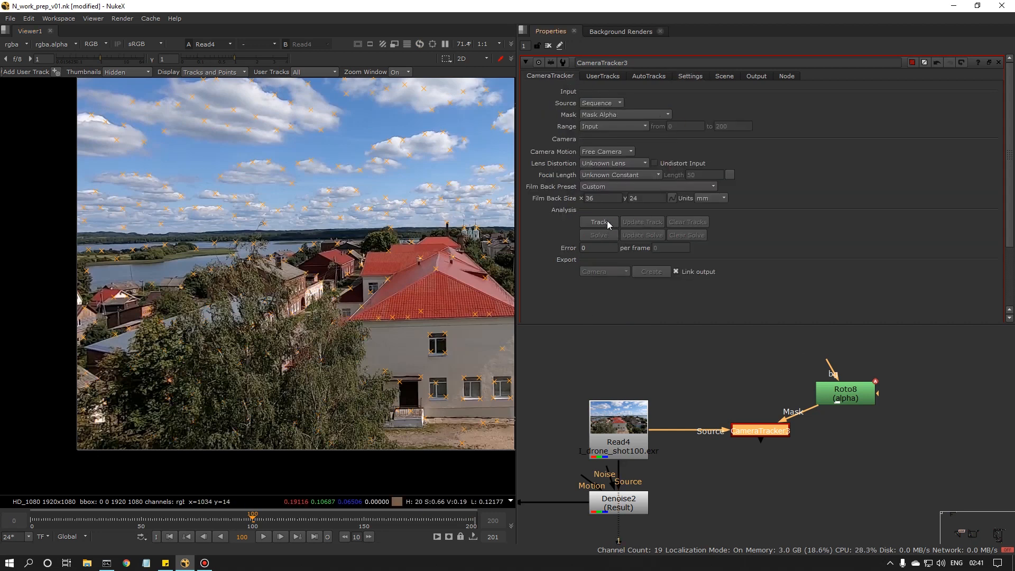
# Step: Track the drone footage with the tree masked out, solve the camera and inspect the resulting track points
pyautogui.click(607, 222)
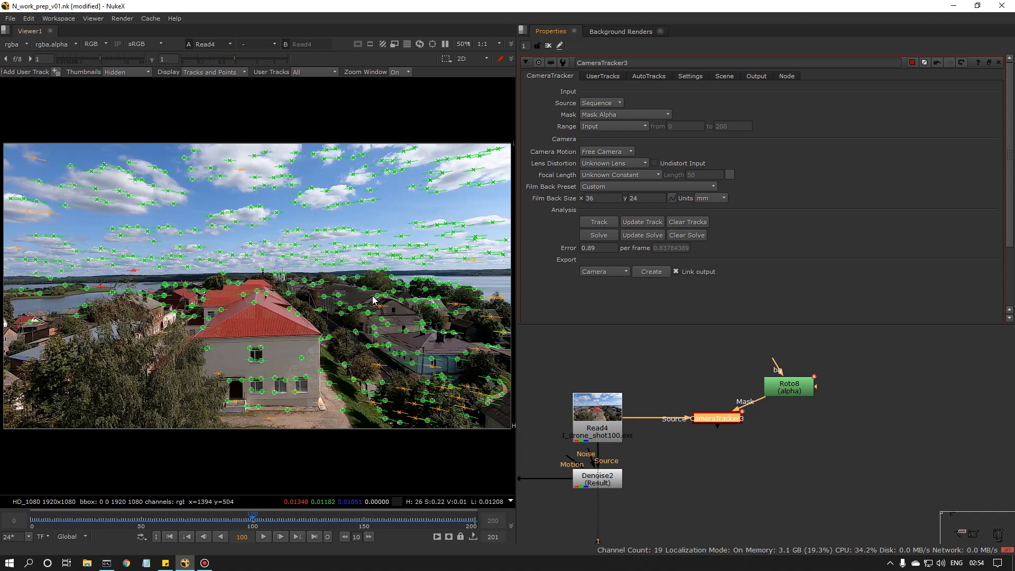
pyautogui.moveTo(323, 286)
pyautogui.scroll(2, 303, 352)
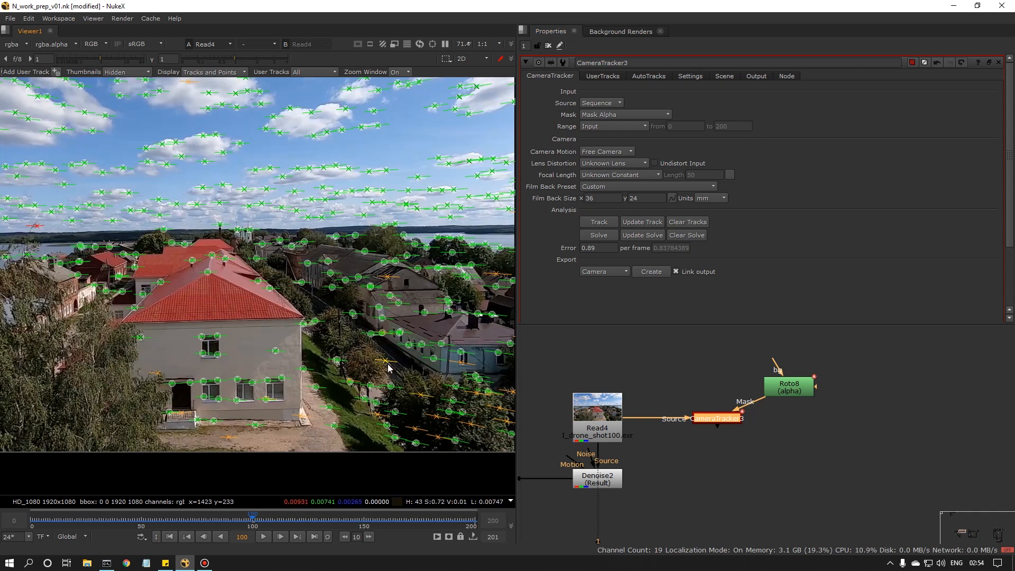
pyautogui.scroll(-2, 385, 362)
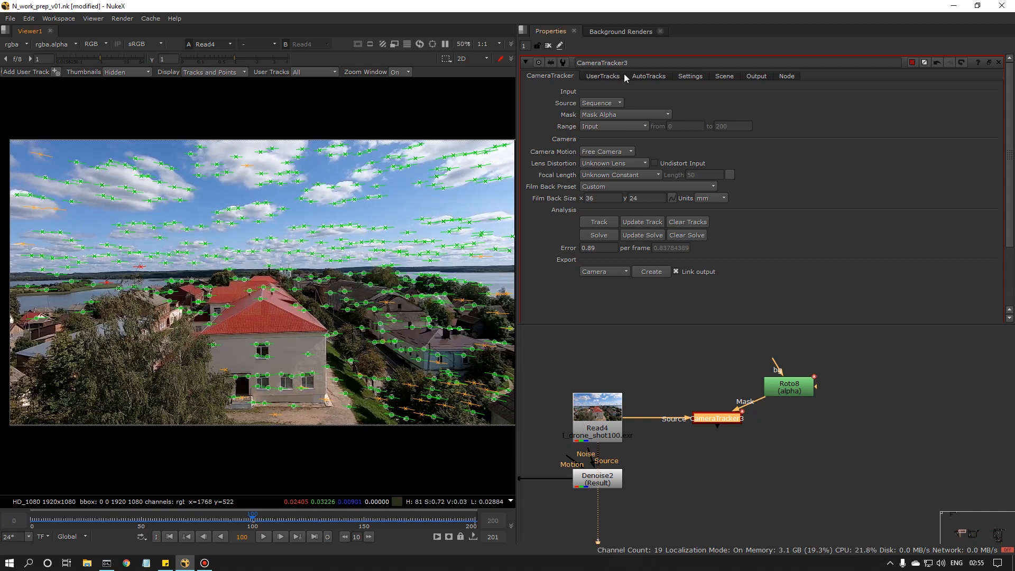
# Step: Delete the rejected and unsolved tracks from the CameraTracker's automatic tracks
pyautogui.click(640, 80)
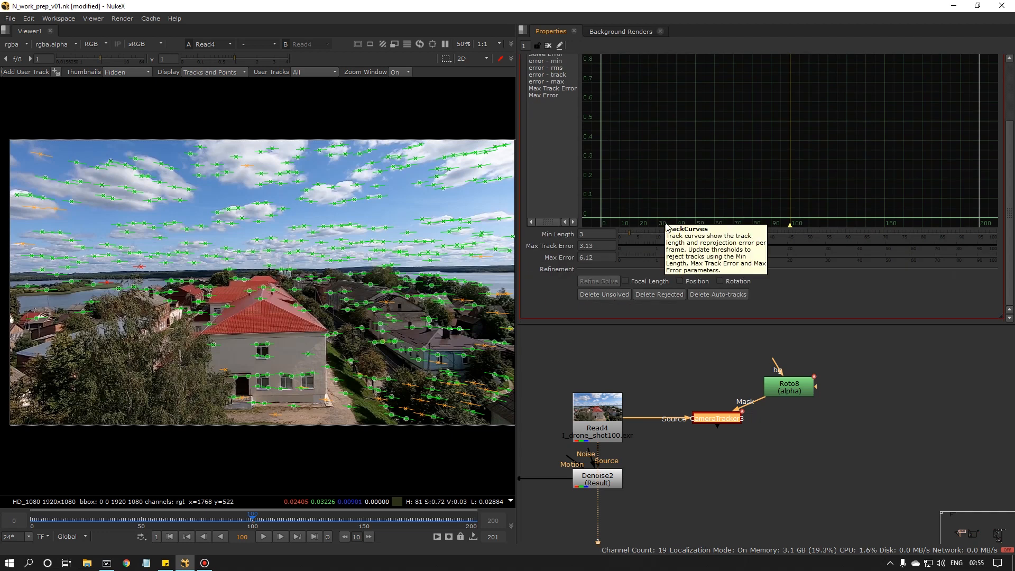
pyautogui.click(665, 298)
pyautogui.click(485, 294)
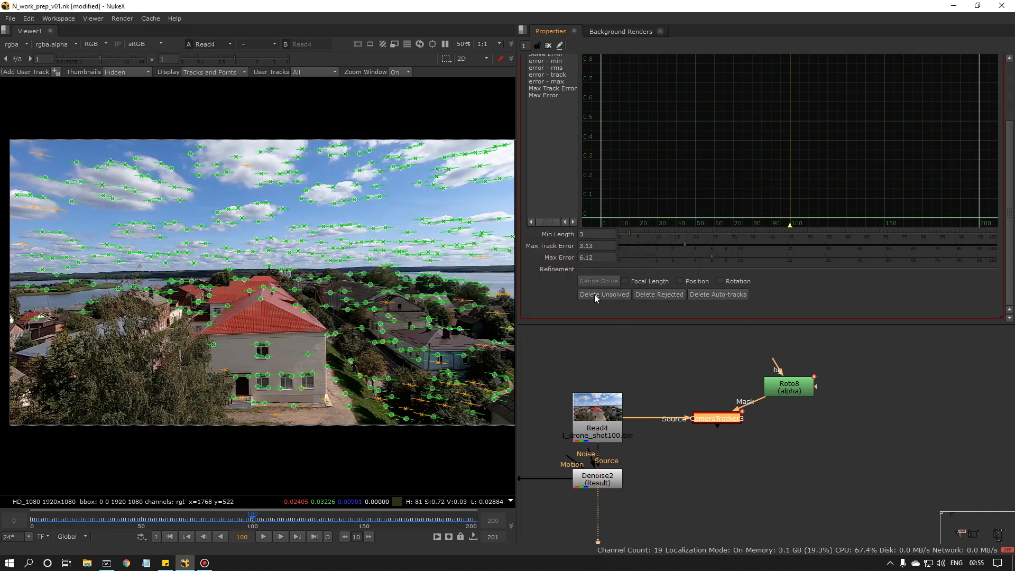
pyautogui.click(596, 296)
pyautogui.click(489, 296)
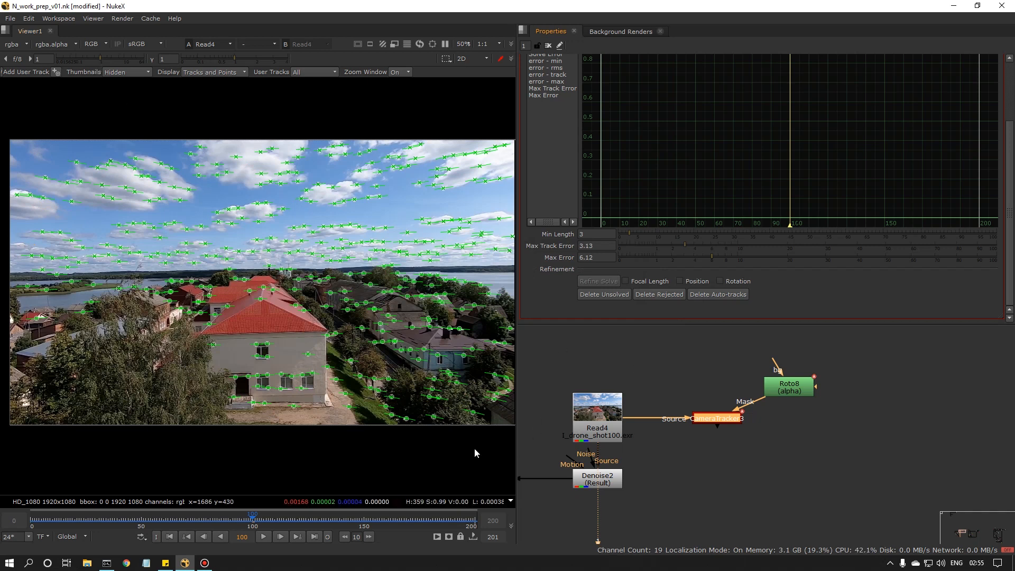
# Step: Scrub through the shot to check the remaining track points, then return to frame 100 and the main CameraTracker settings
pyautogui.moveTo(244, 516); pyautogui.dragTo(219, 516)
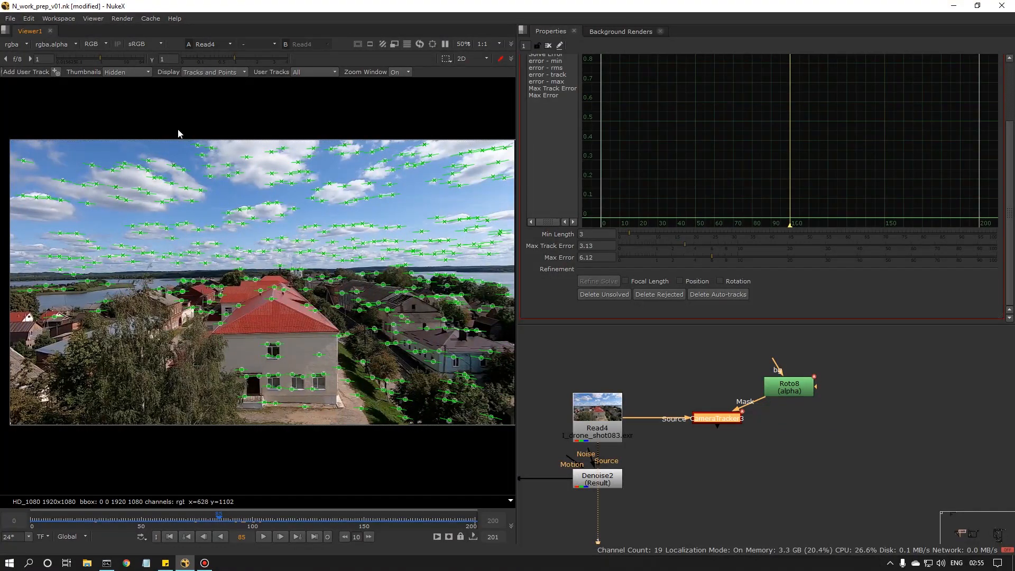
pyautogui.moveTo(176, 131); pyautogui.dragTo(223, 170)
pyautogui.moveTo(136, 522); pyautogui.dragTo(112, 526)
pyautogui.moveTo(343, 521); pyautogui.dragTo(313, 521)
pyautogui.moveTo(396, 374); pyautogui.dragTo(415, 388)
pyautogui.moveTo(336, 520); pyautogui.dragTo(253, 521)
pyautogui.scroll(3, 528, 91)
pyautogui.click(542, 77)
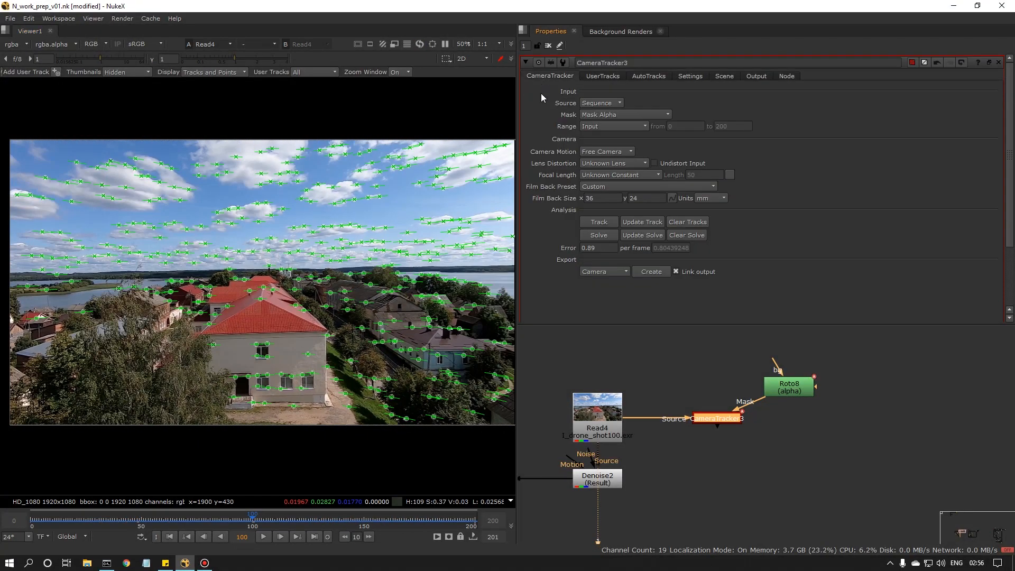